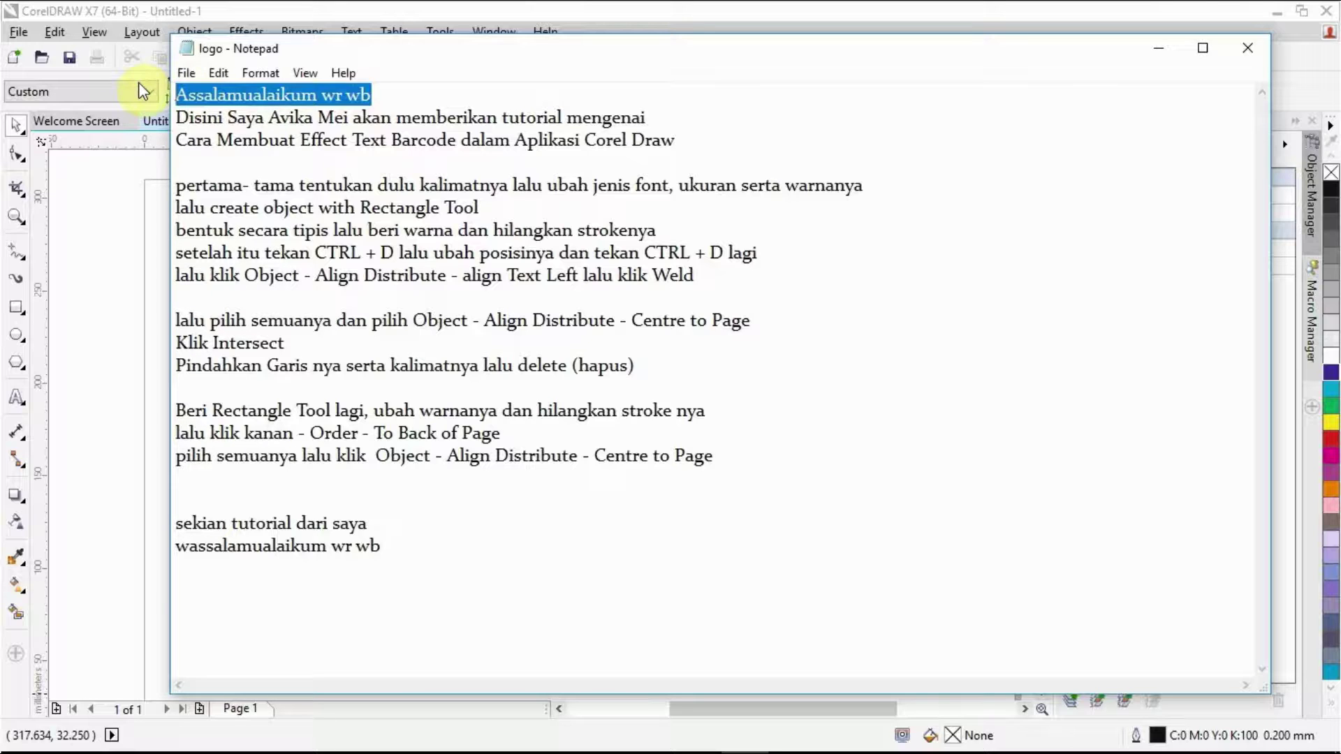
# Step: Read the first instruction in the logo notes, switch to CorelDRAW and add the artistic text "TextEffect" to the page
pyautogui.click(178, 115)
pyautogui.moveTo(178, 114); pyautogui.dragTo(729, 149)
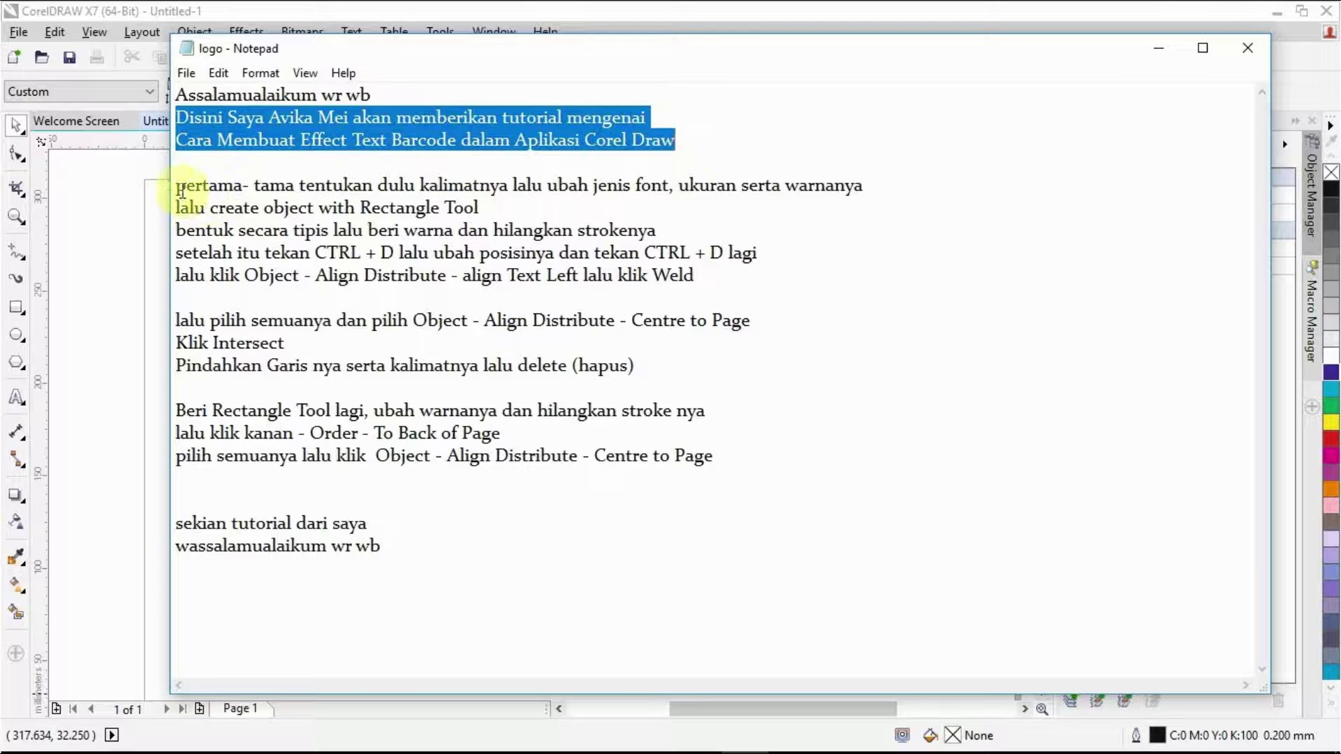
pyautogui.moveTo(174, 185); pyautogui.dragTo(884, 182)
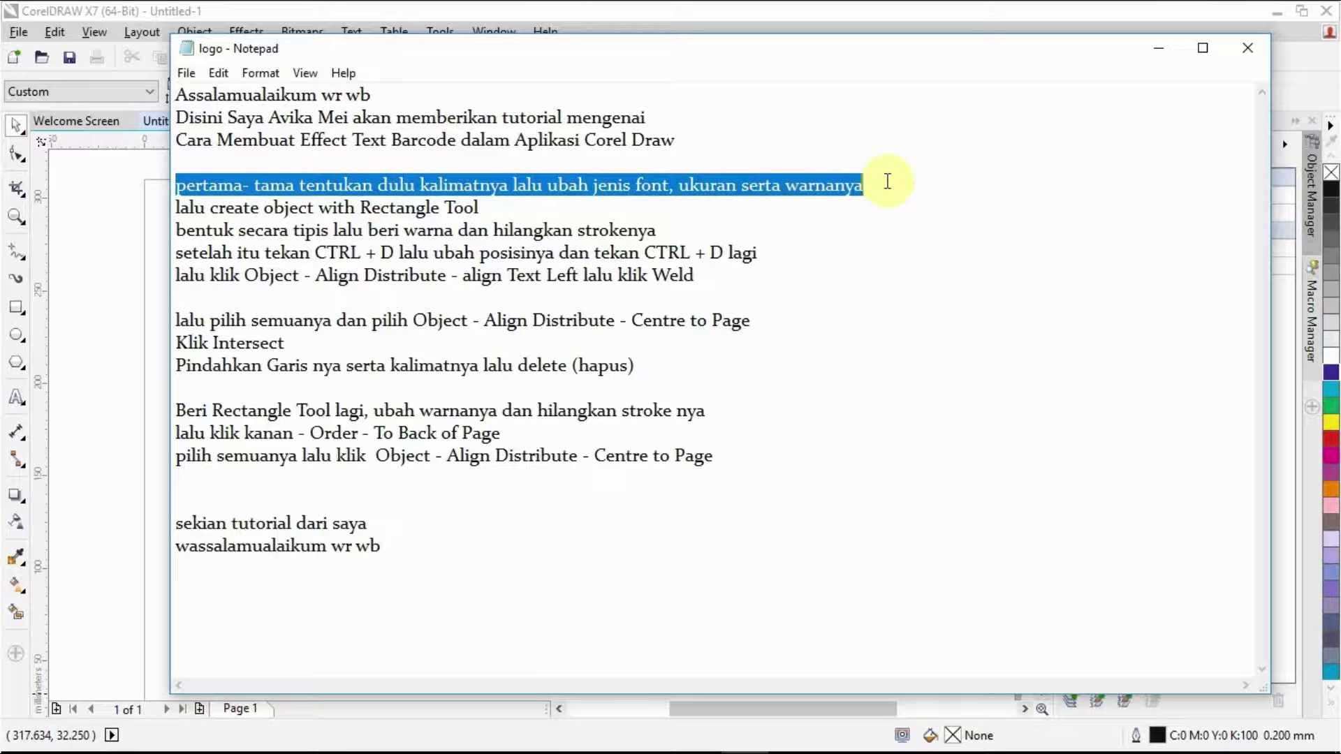
pyautogui.click(103, 228)
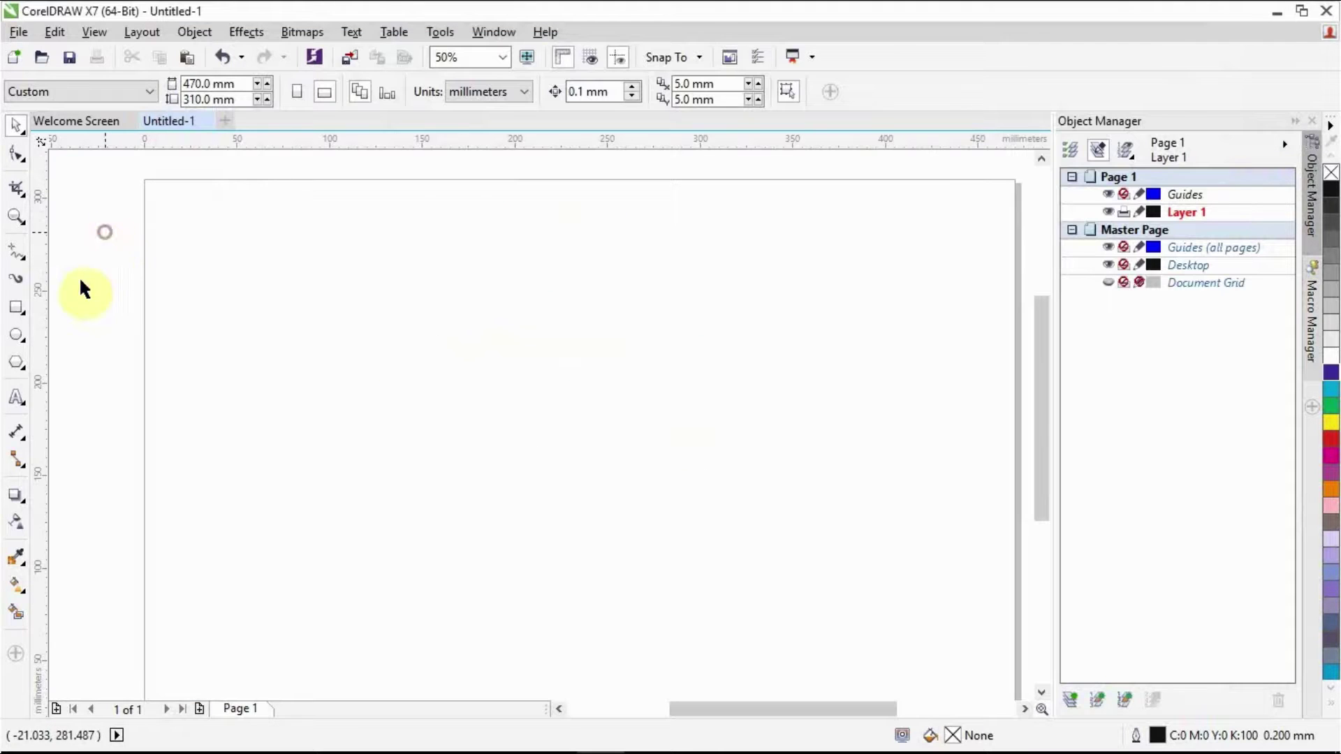
pyautogui.click(18, 398)
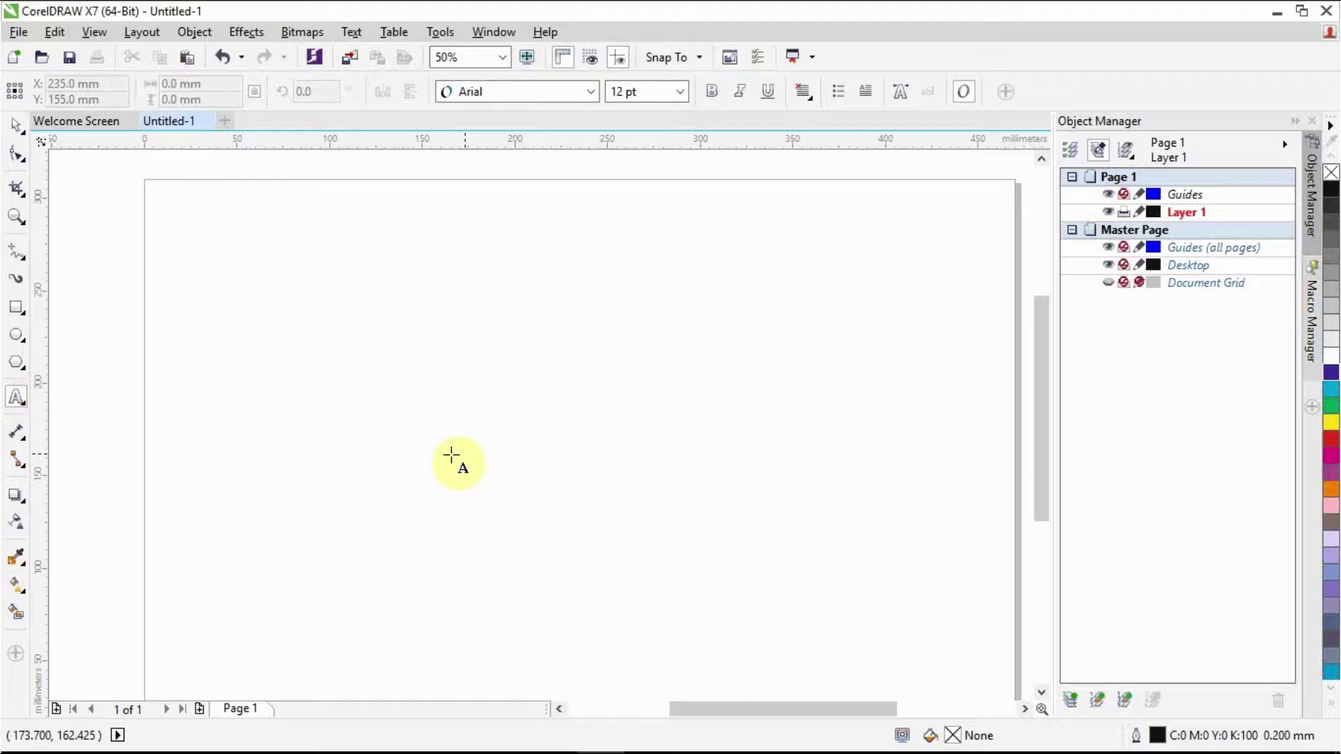
pyautogui.click(433, 446)
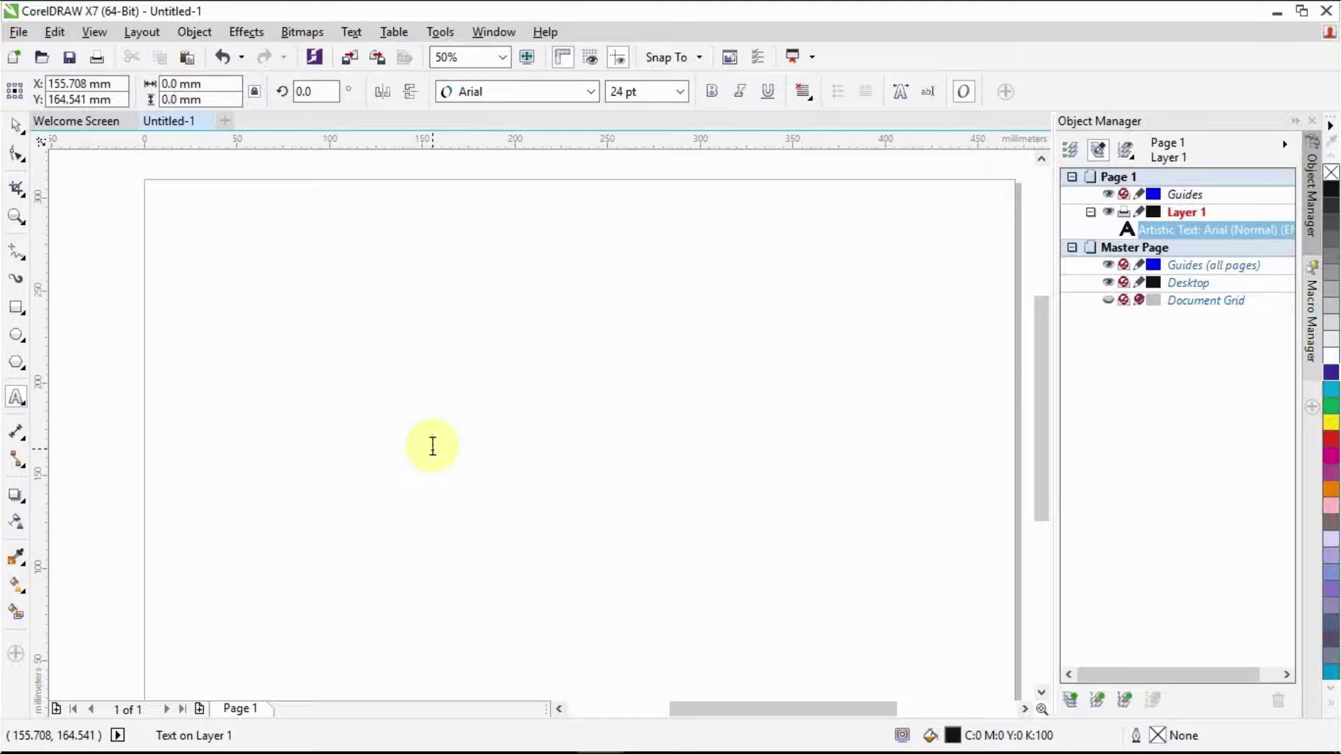
pyautogui.write('K')
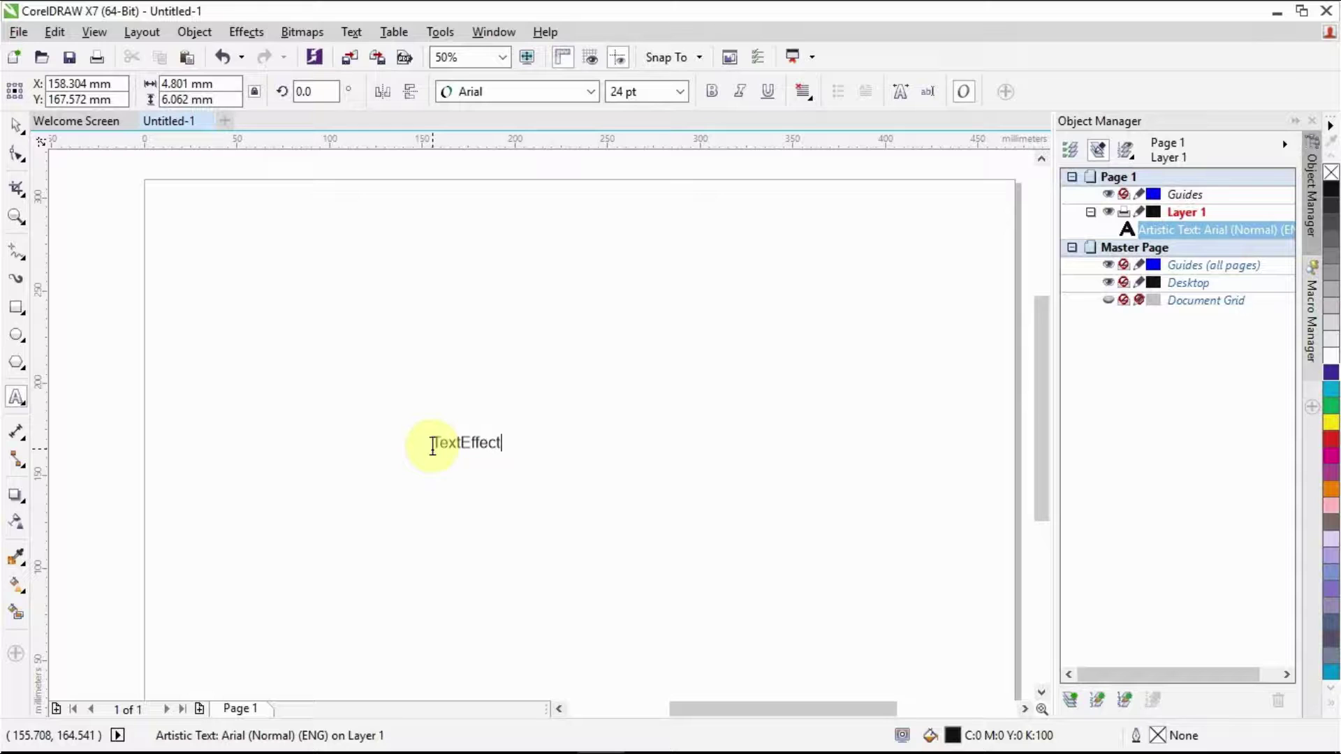
# Step: Set the TextEffect text to Hobo Std at 200 pt and move it to about the middle of the page
pyautogui.moveTo(501, 442); pyautogui.dragTo(417, 443)
pyautogui.click(591, 92)
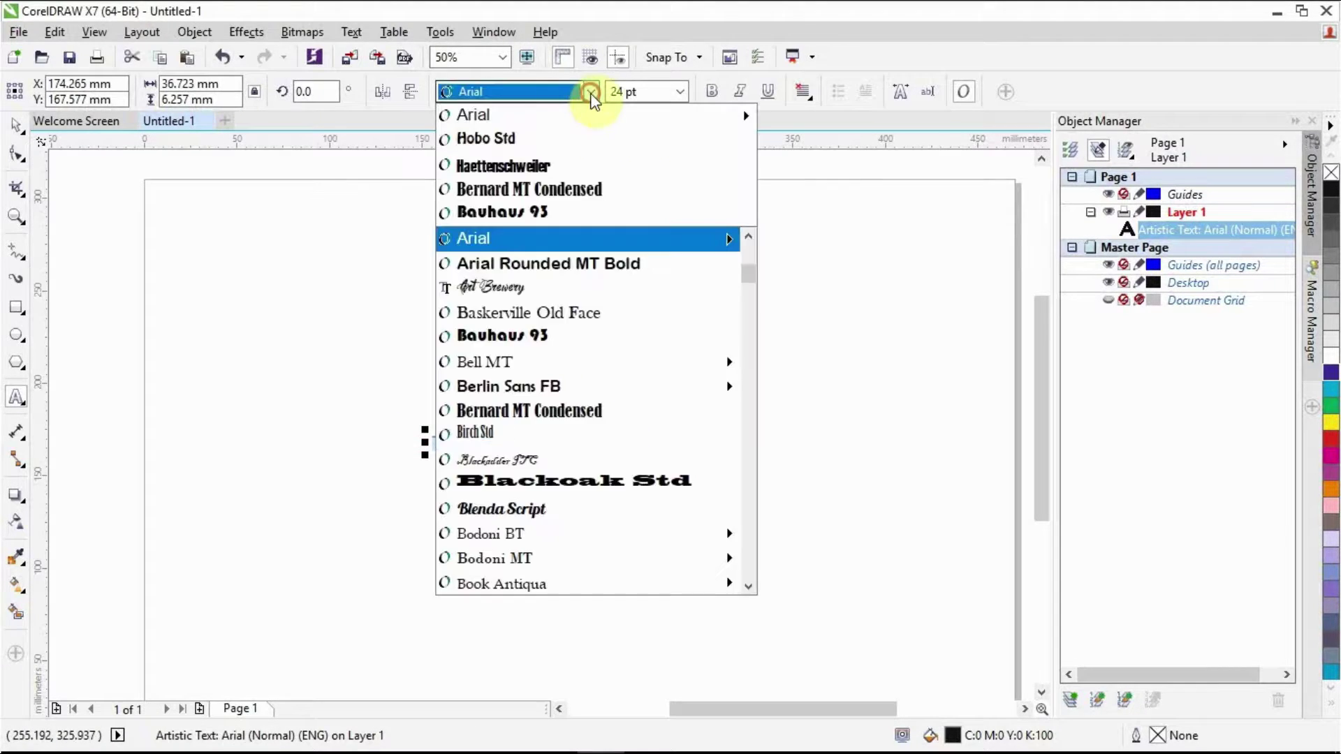
pyautogui.click(592, 134)
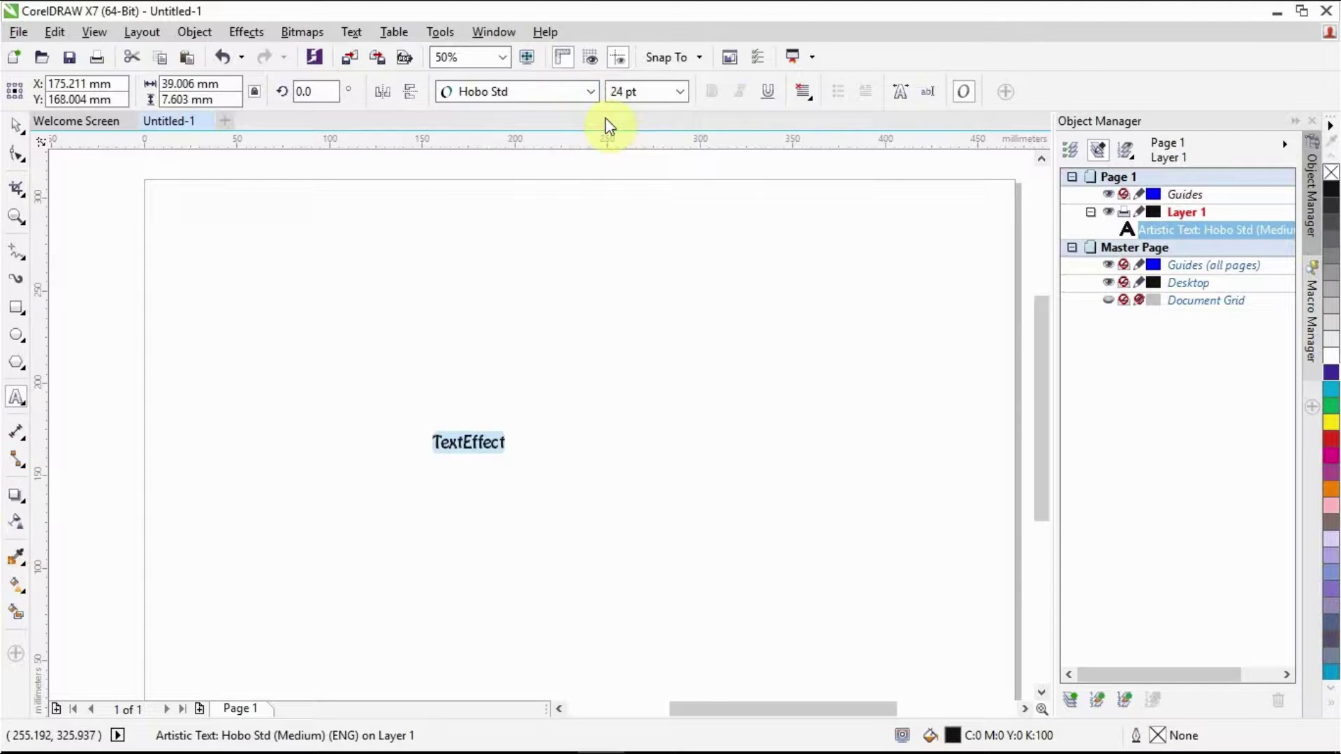
pyautogui.click(683, 94)
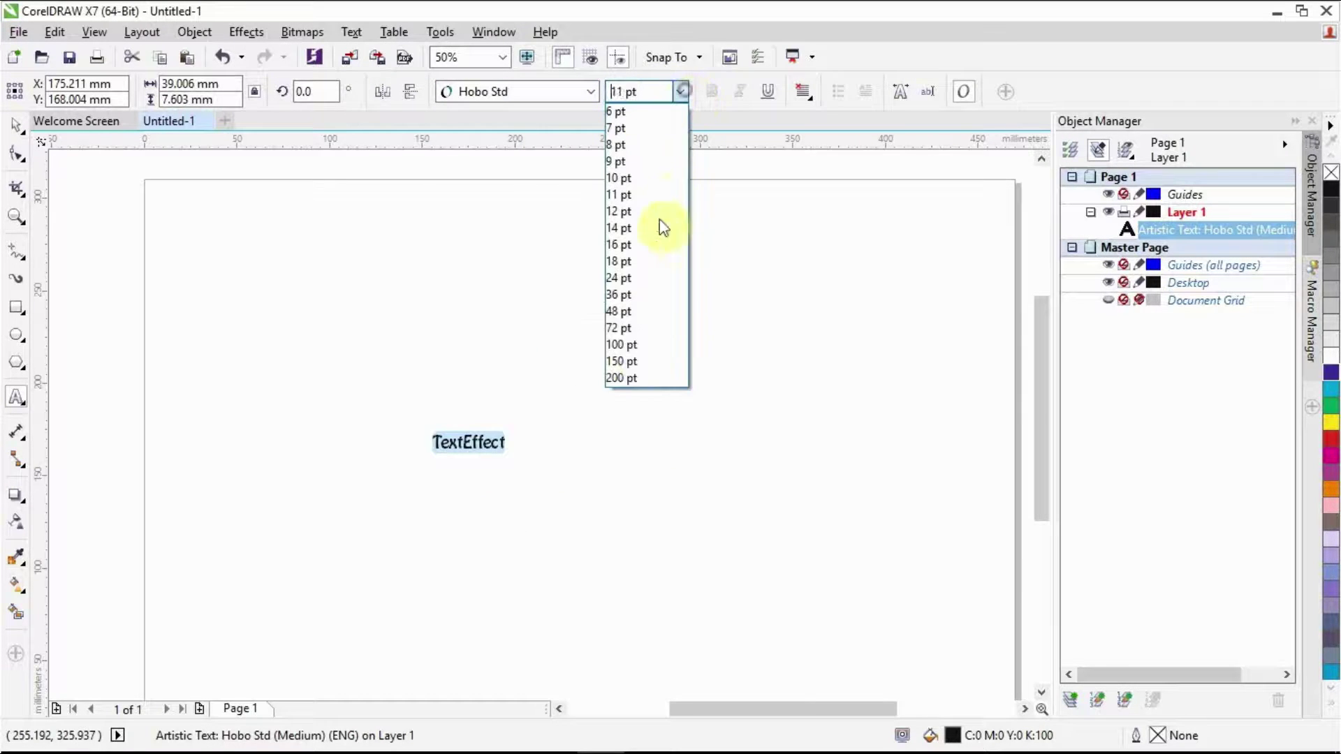
pyautogui.click(631, 378)
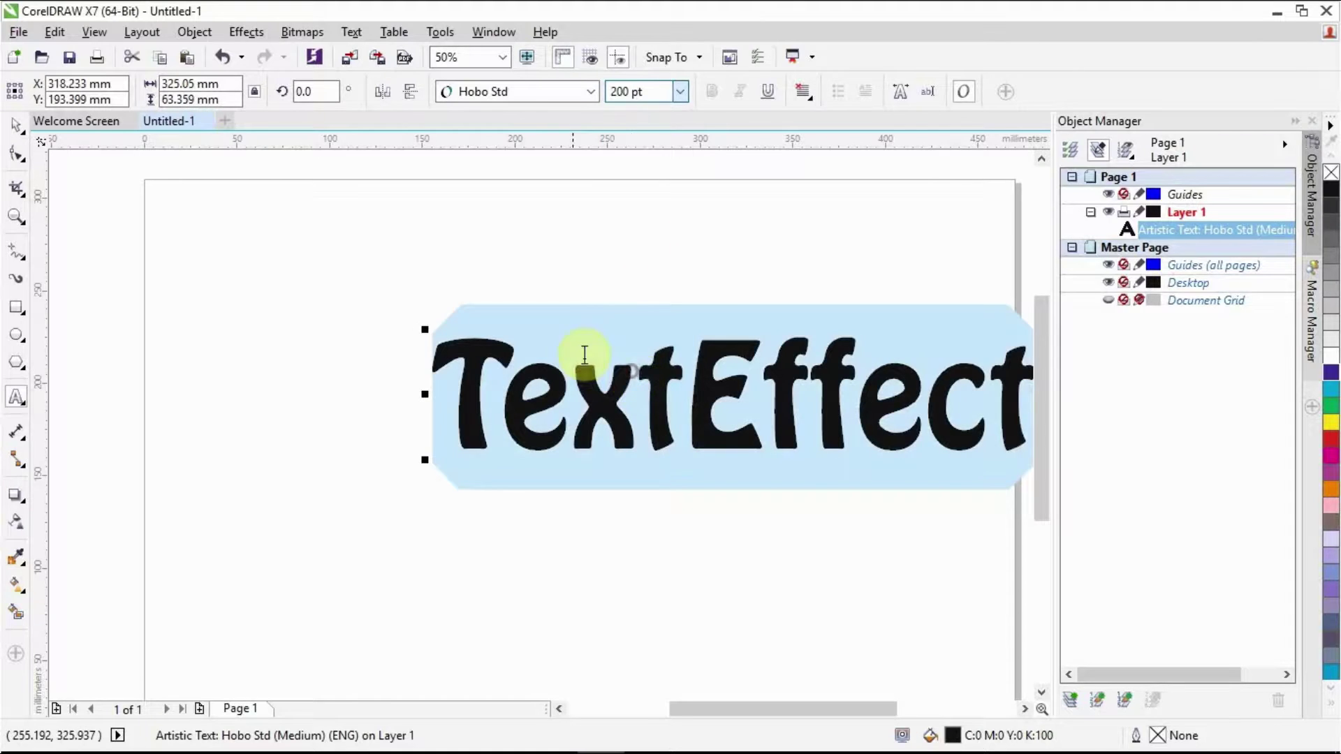
pyautogui.click(15, 125)
pyautogui.moveTo(719, 391); pyautogui.dragTo(594, 471)
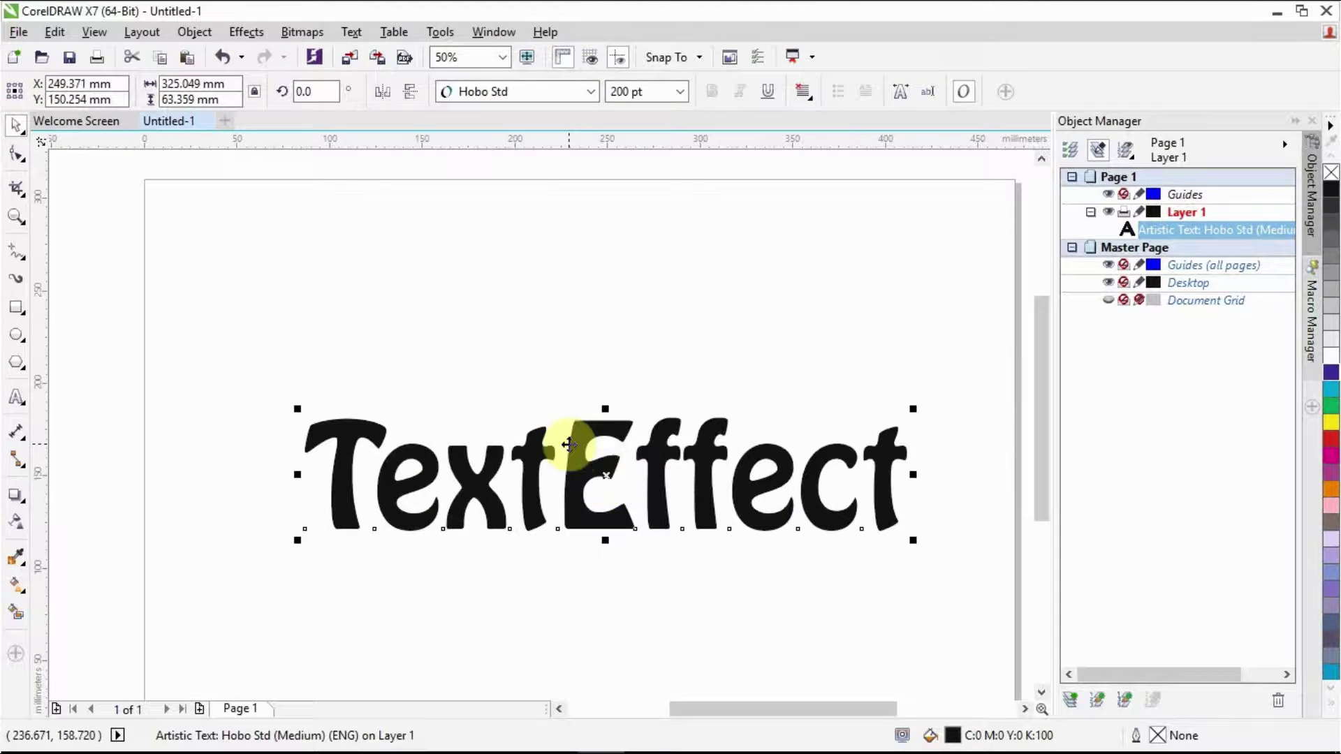
# Step: Check the rectangle instructions in the notes and draw a thin horizontal rectangle about 331 mm by 2.6 mm just above the text
pyautogui.click(747, 733)
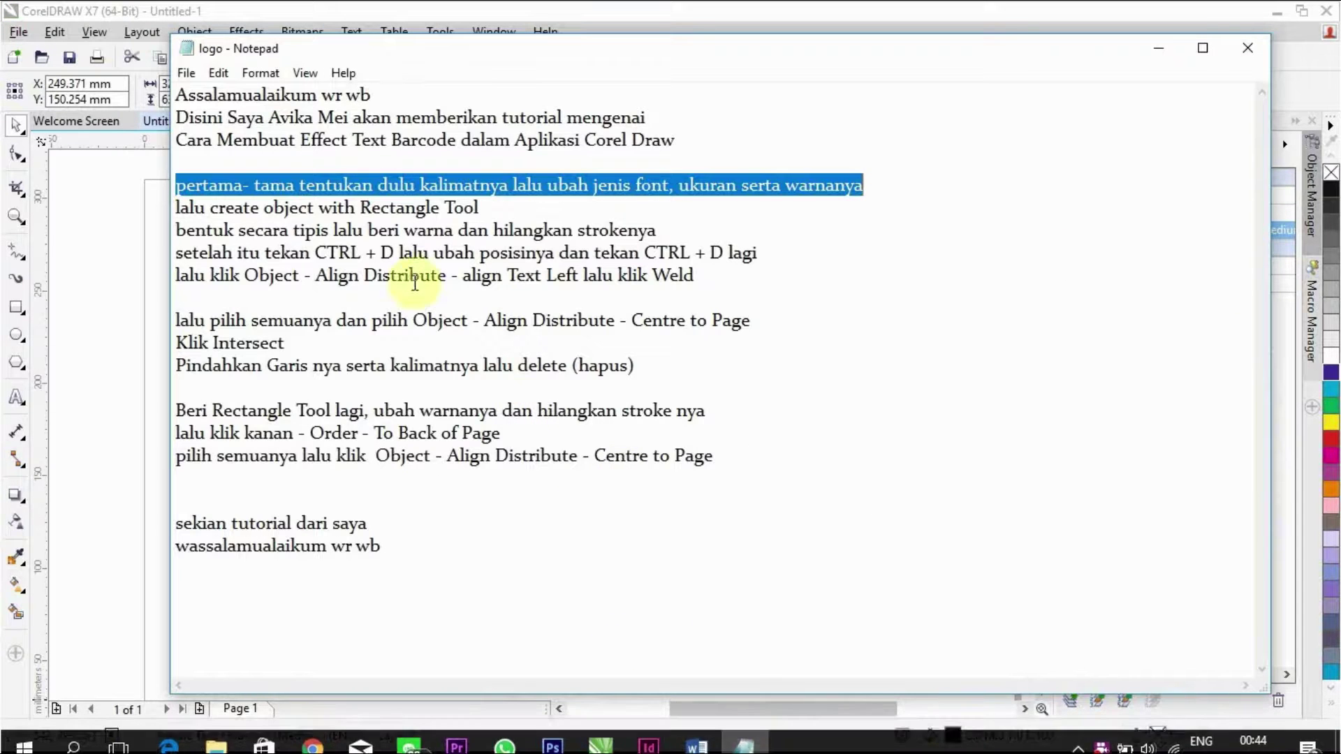
pyautogui.moveTo(177, 207); pyautogui.dragTo(665, 227)
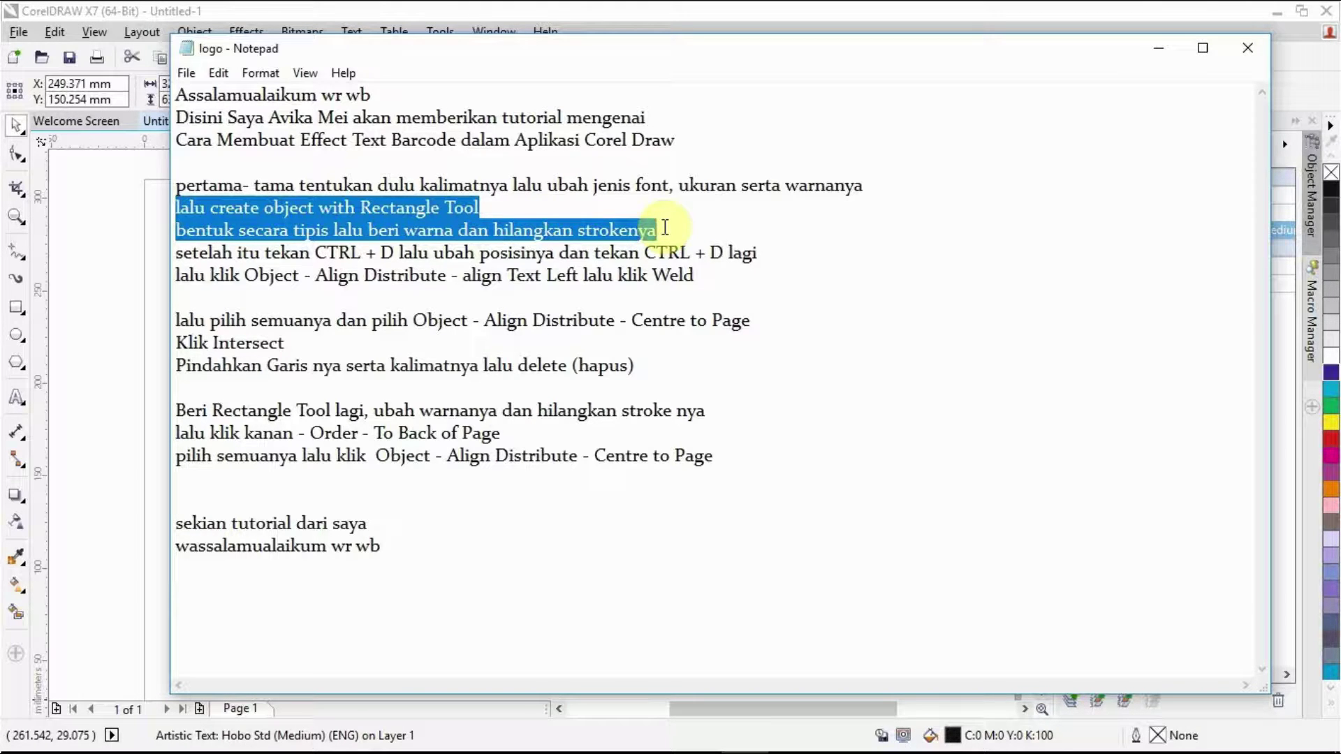
pyautogui.click(96, 288)
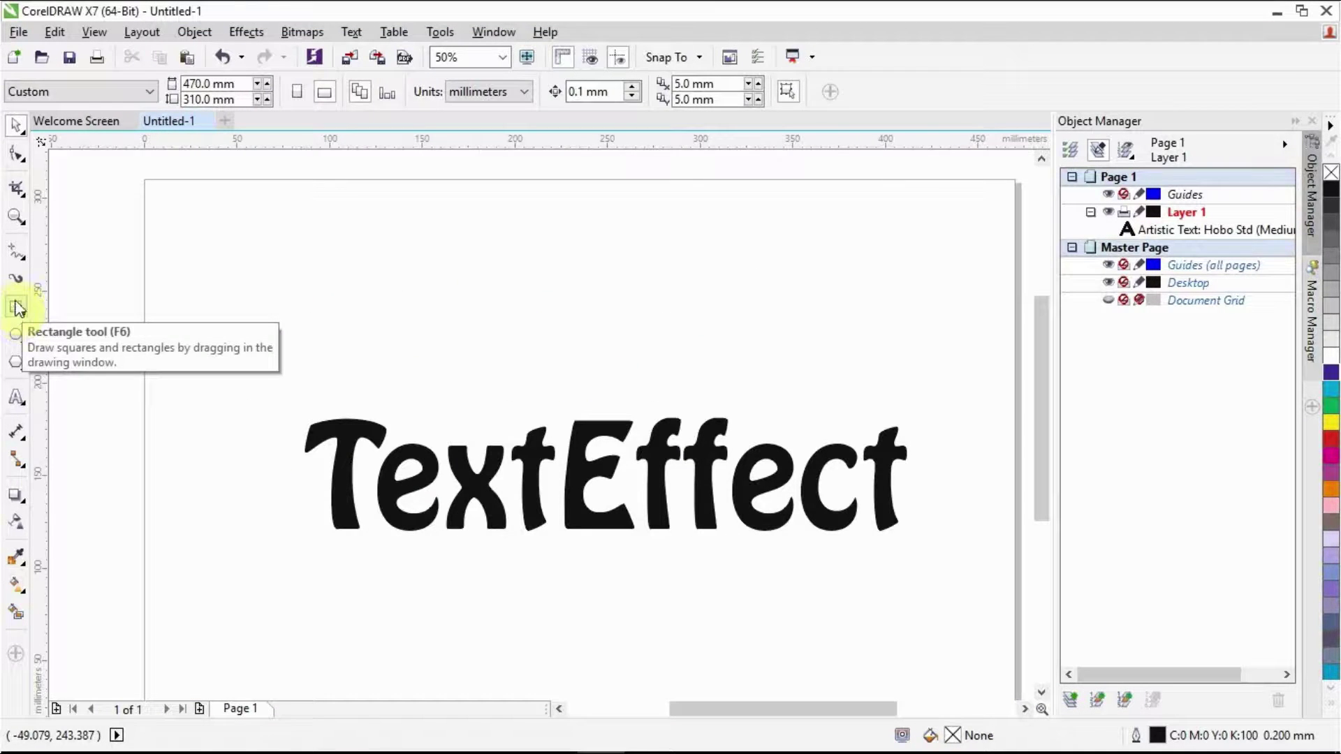
pyautogui.click(17, 308)
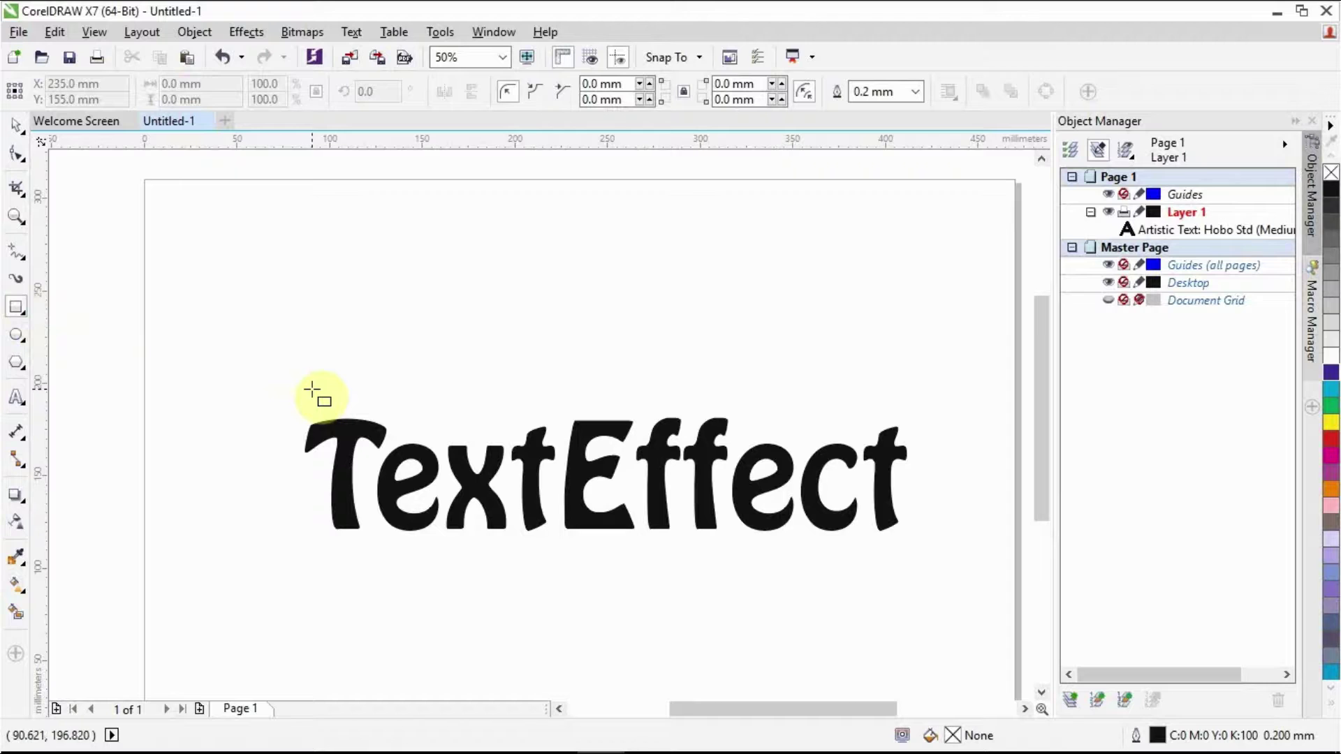
pyautogui.moveTo(311, 381); pyautogui.dragTo(925, 383)
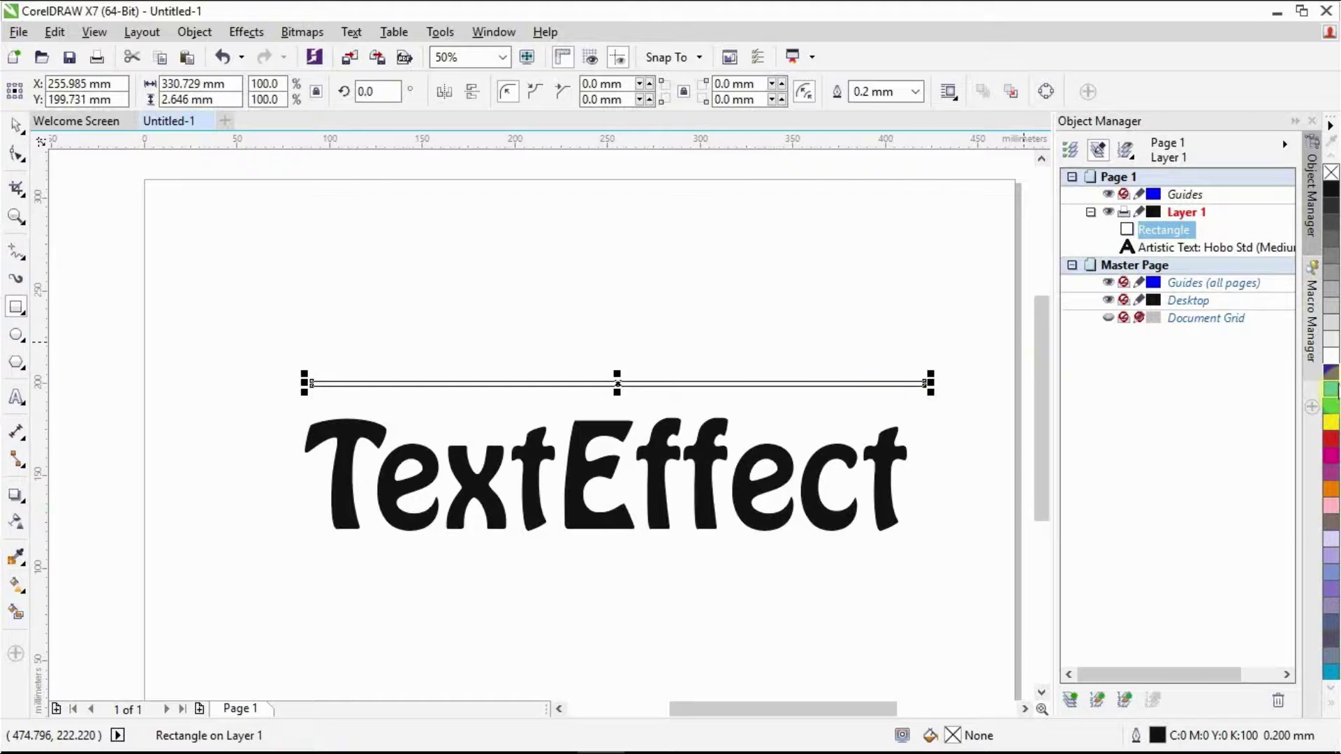
# Step: Fill the thin rectangle with blue (C:100 M:100 Y:0 K:0) and set its outline width to None
pyautogui.click(1329, 374)
pyautogui.click(918, 91)
pyautogui.click(895, 102)
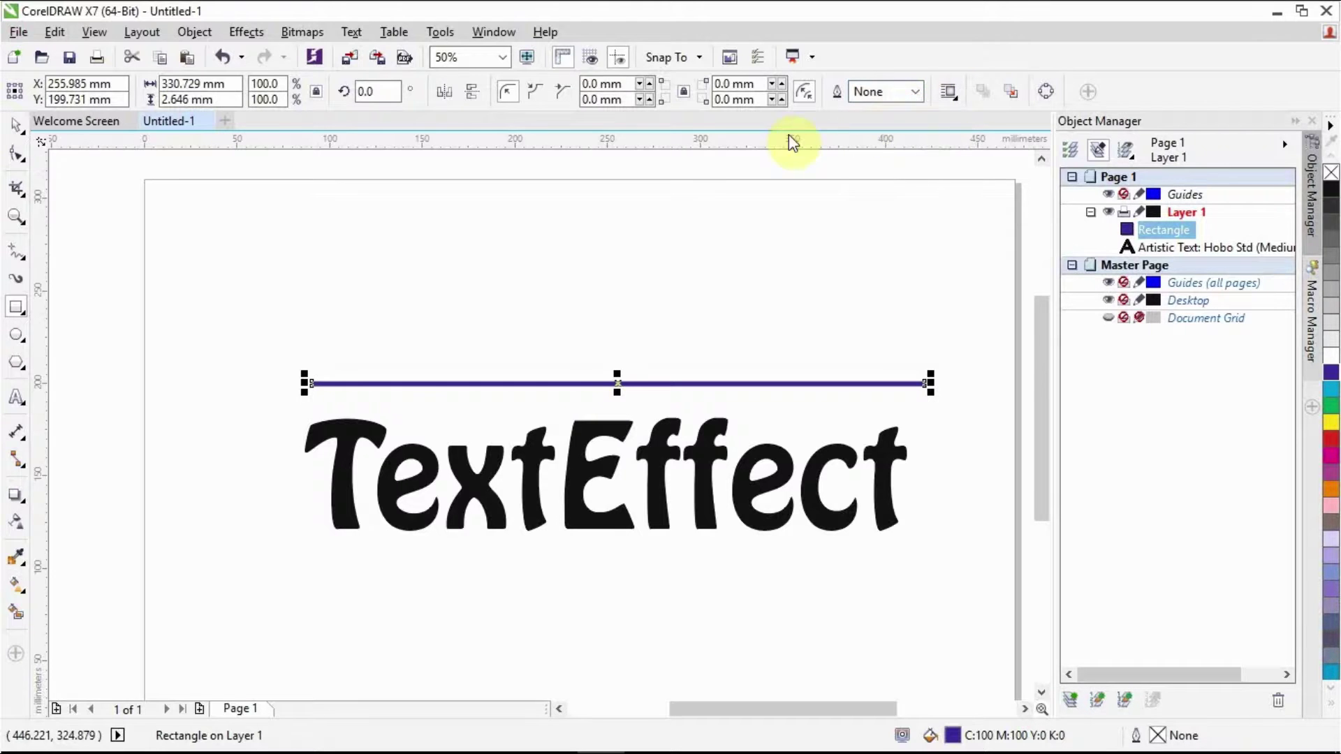
pyautogui.click(19, 127)
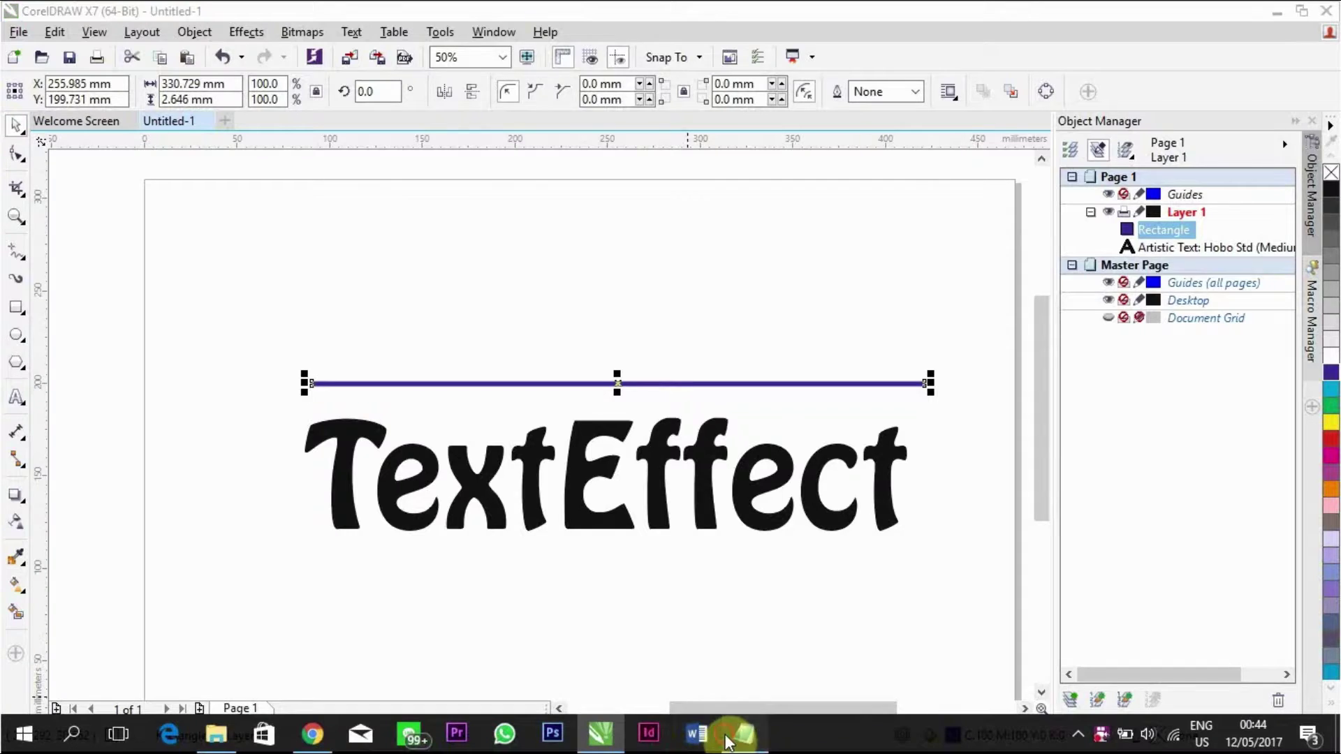
# Step: Check the duplication instruction in the notes and make 18 successive duplicates of the blue bar above the text
pyautogui.click(730, 733)
pyautogui.moveTo(178, 255); pyautogui.dragTo(770, 259)
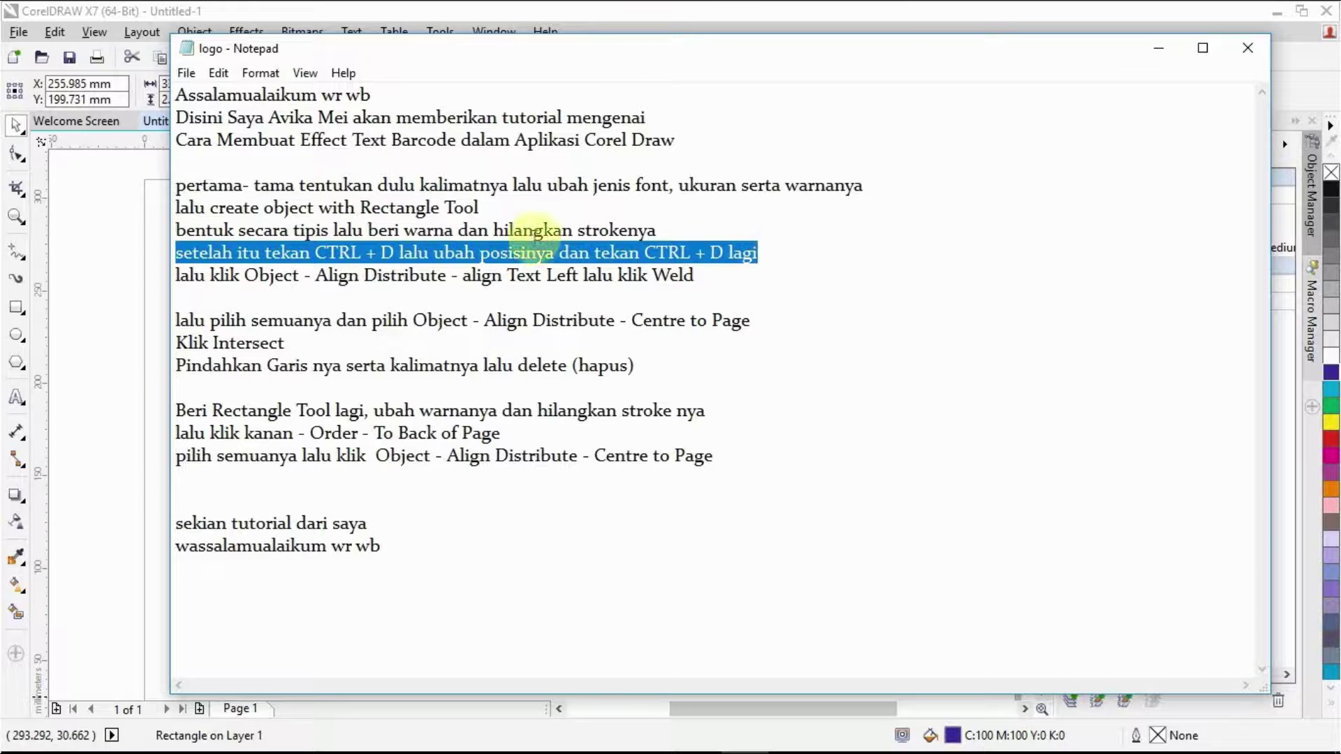
pyautogui.click(98, 267)
pyautogui.click(517, 384)
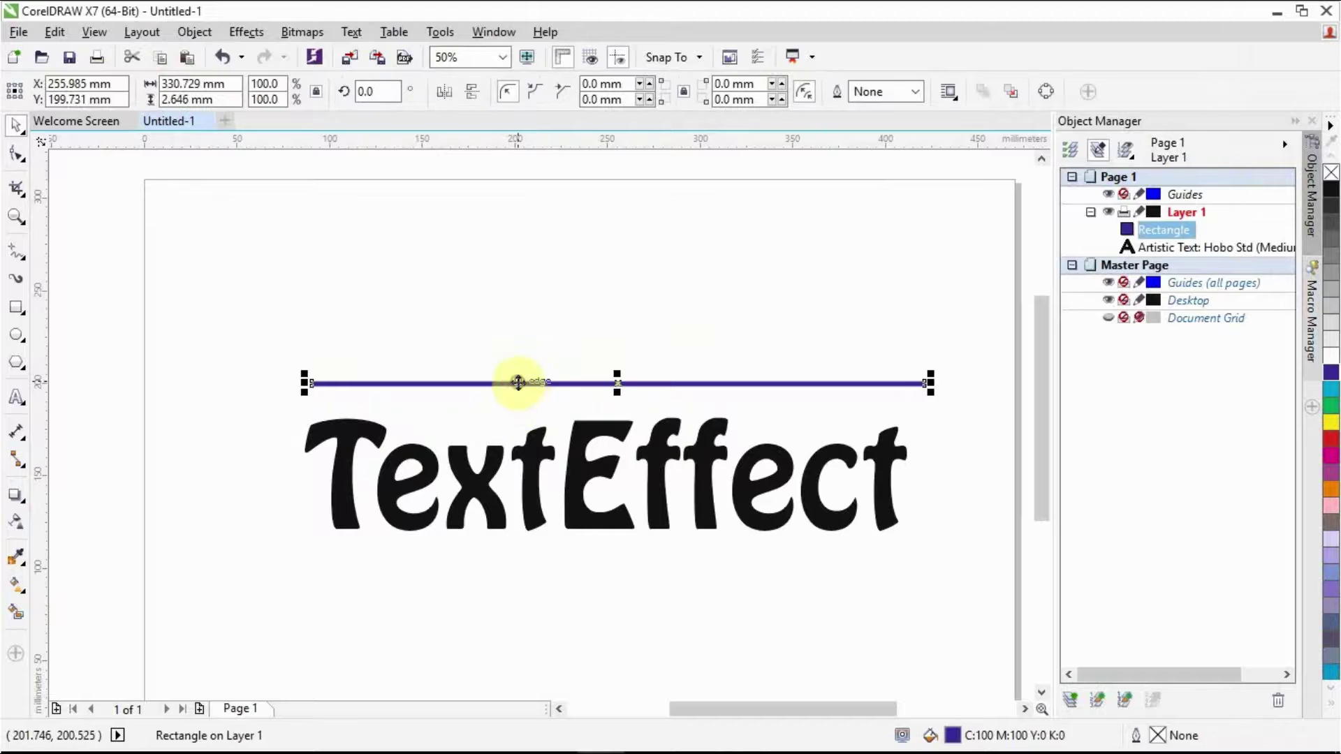
pyautogui.hotkey('ctrl', 'd')
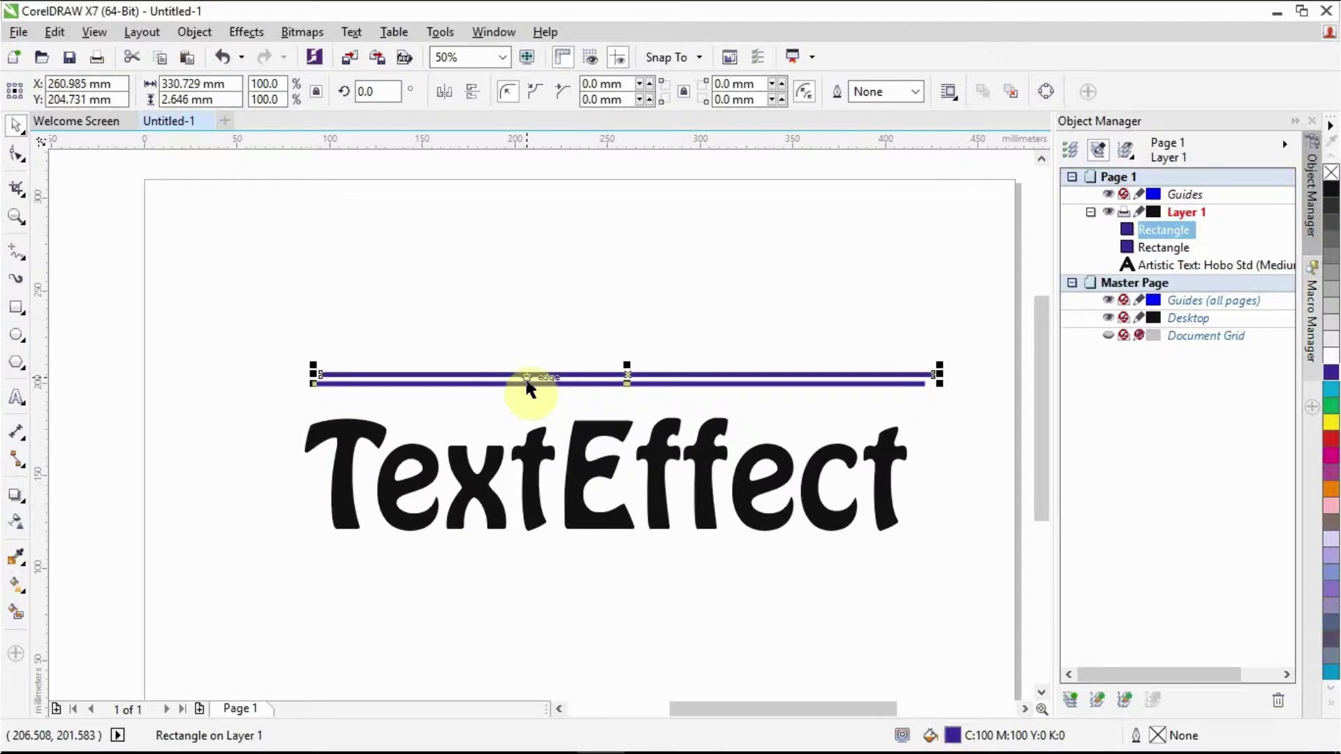
pyautogui.hotkey('ctrl', 'd')
pyautogui.hotkey('ctrl', 'd')
pyautogui.hotkey('ctrl', 'd')
pyautogui.hotkey('ctrl', 'd')
pyautogui.hotkey('ctrl', 'd')
pyautogui.hotkey('ctrl', 'd')
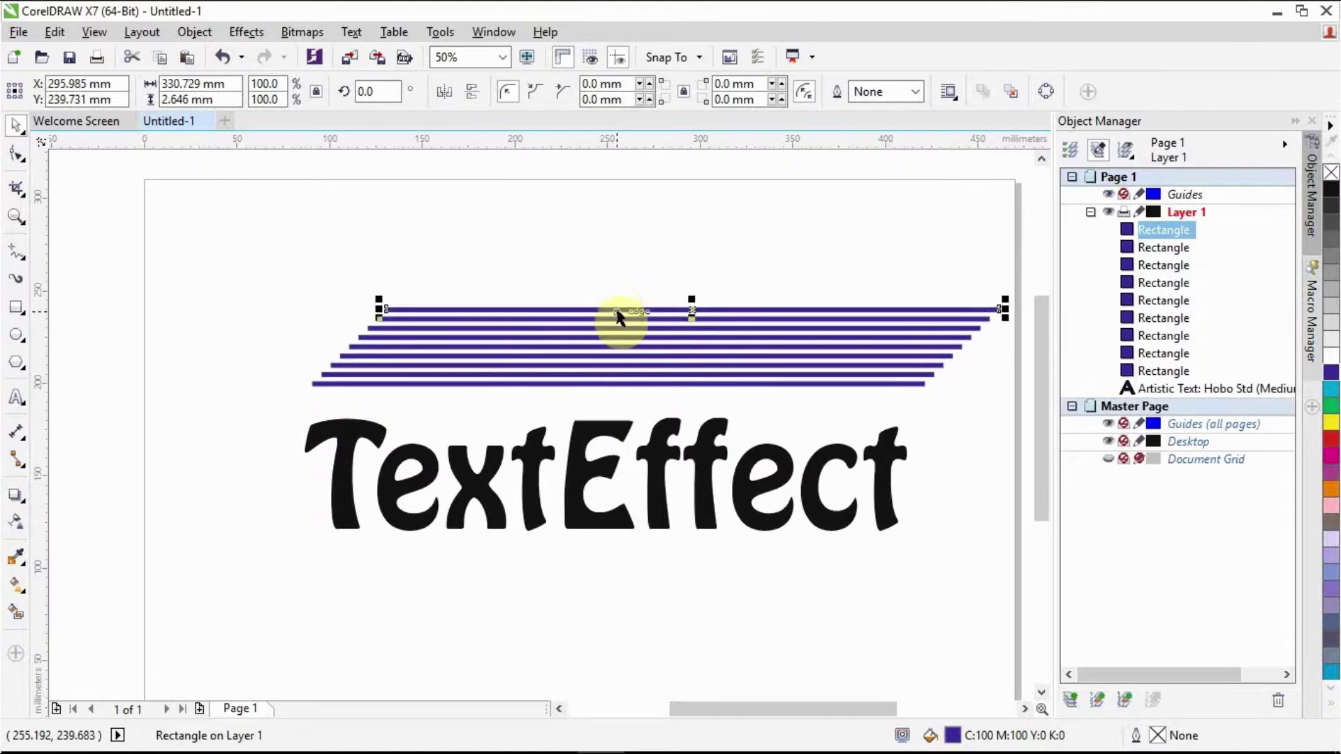
pyautogui.hotkey('ctrl', 'd')
pyautogui.hotkey('ctrl', 'd')
pyautogui.hotkey('ctrl', 'd')
pyautogui.hotkey('ctrl', 'd')
pyautogui.hotkey('ctrl', 'd')
pyautogui.hotkey('ctrl', 'd')
pyautogui.hotkey('ctrl', 'd')
pyautogui.hotkey('ctrl', 'd')
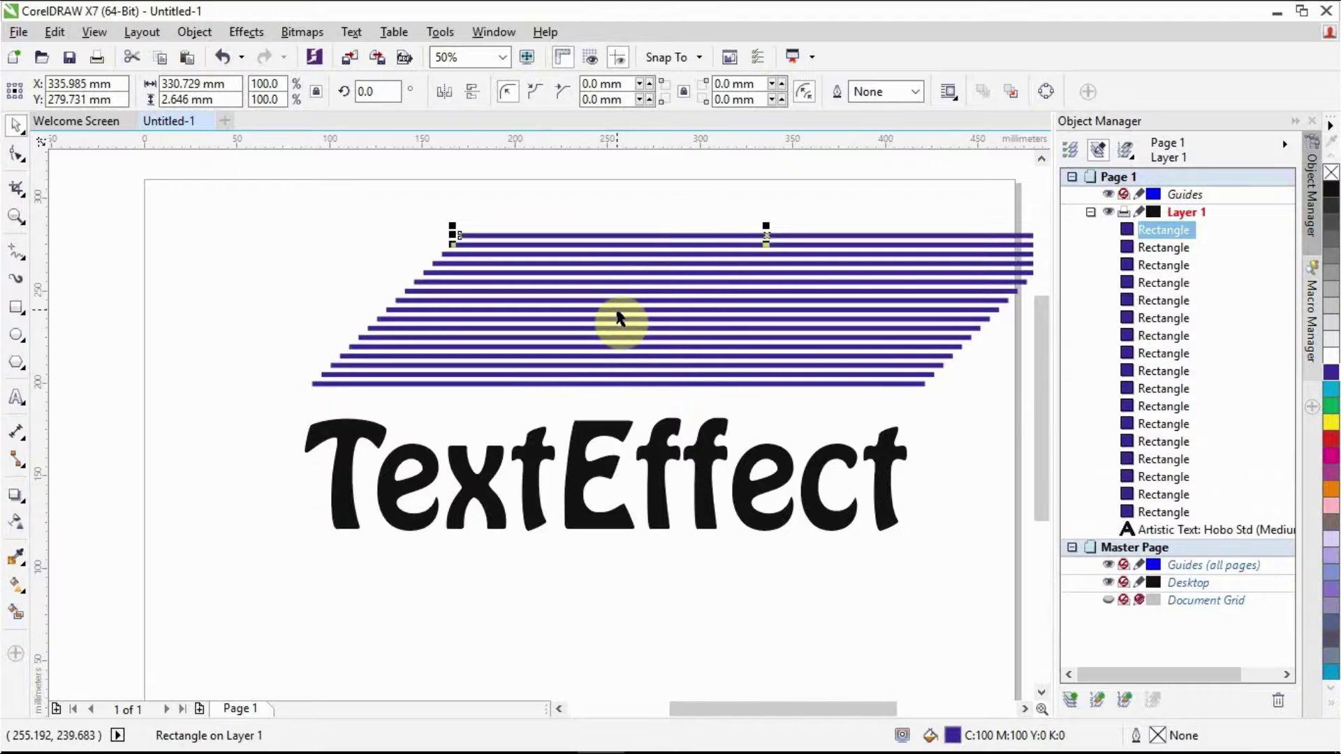
pyautogui.hotkey('ctrl', 'd')
pyautogui.hotkey('ctrl', 'd')
# Step: Consult the notes, align all 19 blue bars to the left and weld them into one object
pyautogui.moveTo(794, 748)
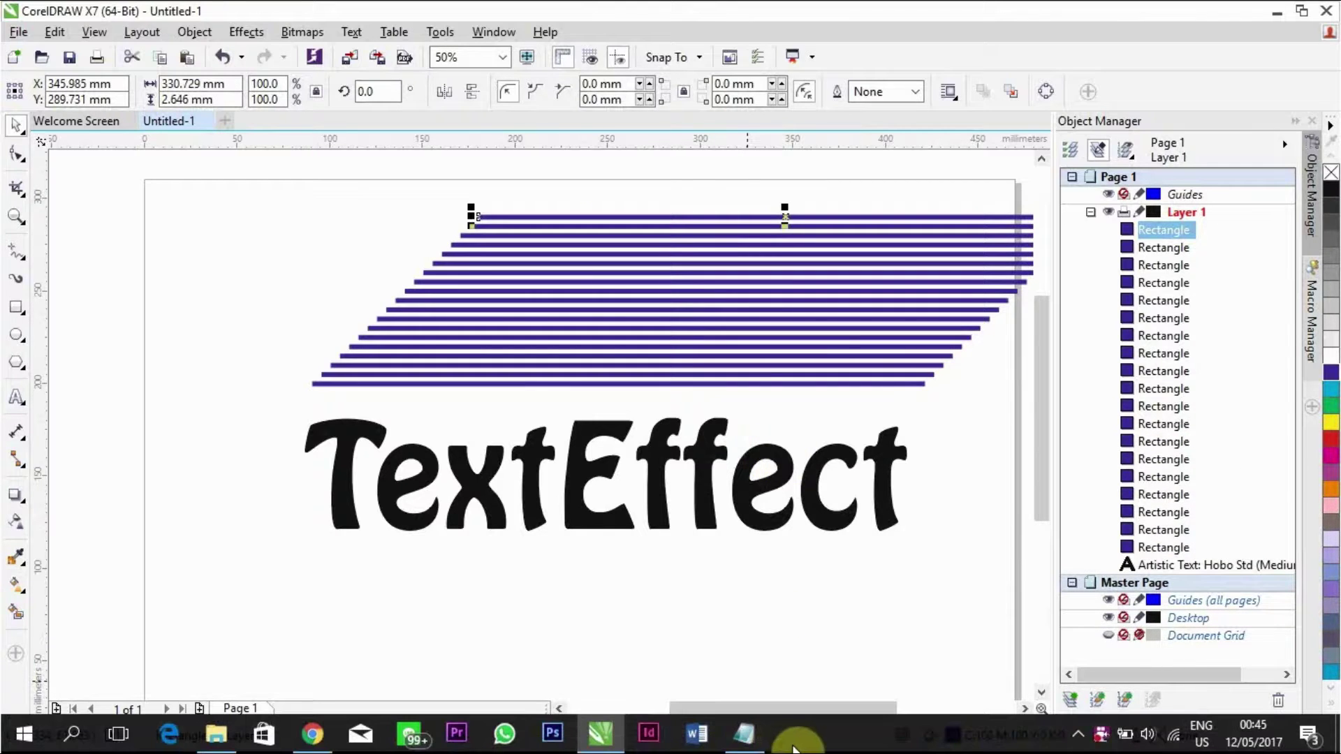
pyautogui.click(746, 734)
pyautogui.click(176, 274)
pyautogui.moveTo(176, 274); pyautogui.dragTo(710, 283)
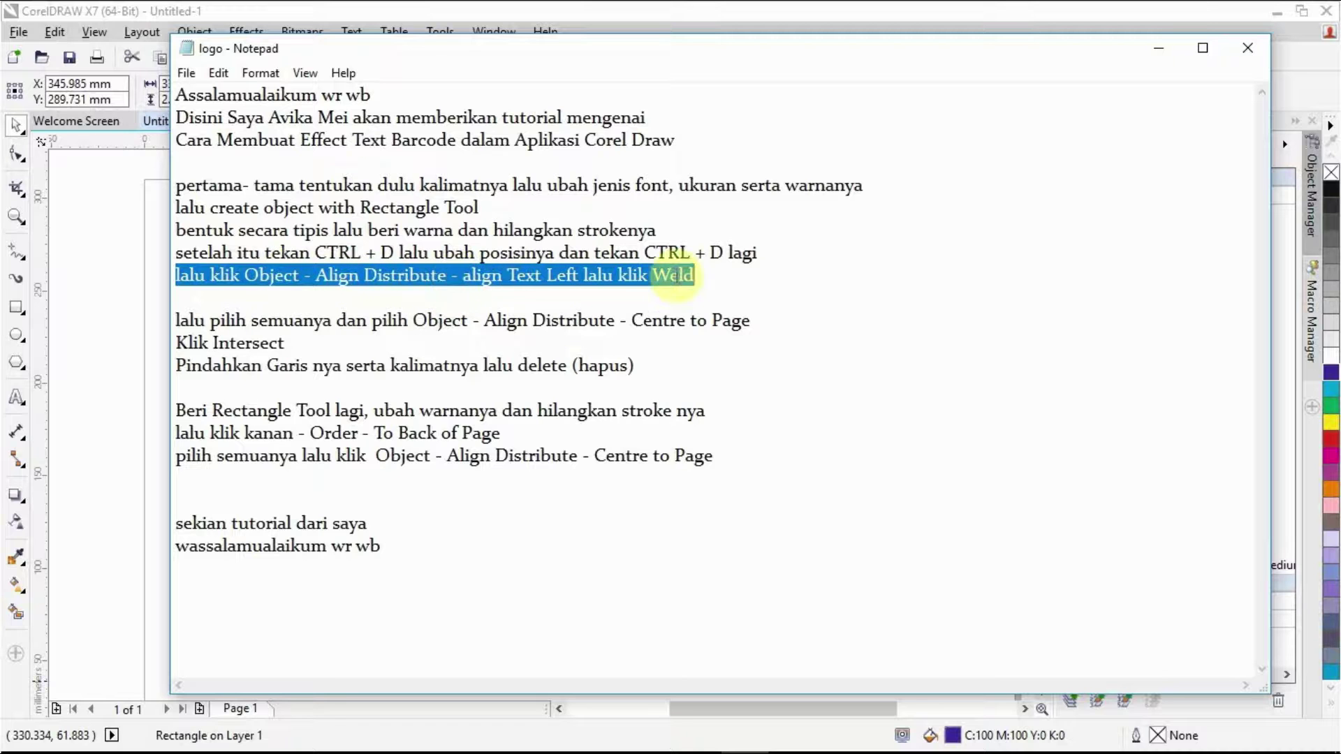
pyautogui.click(133, 247)
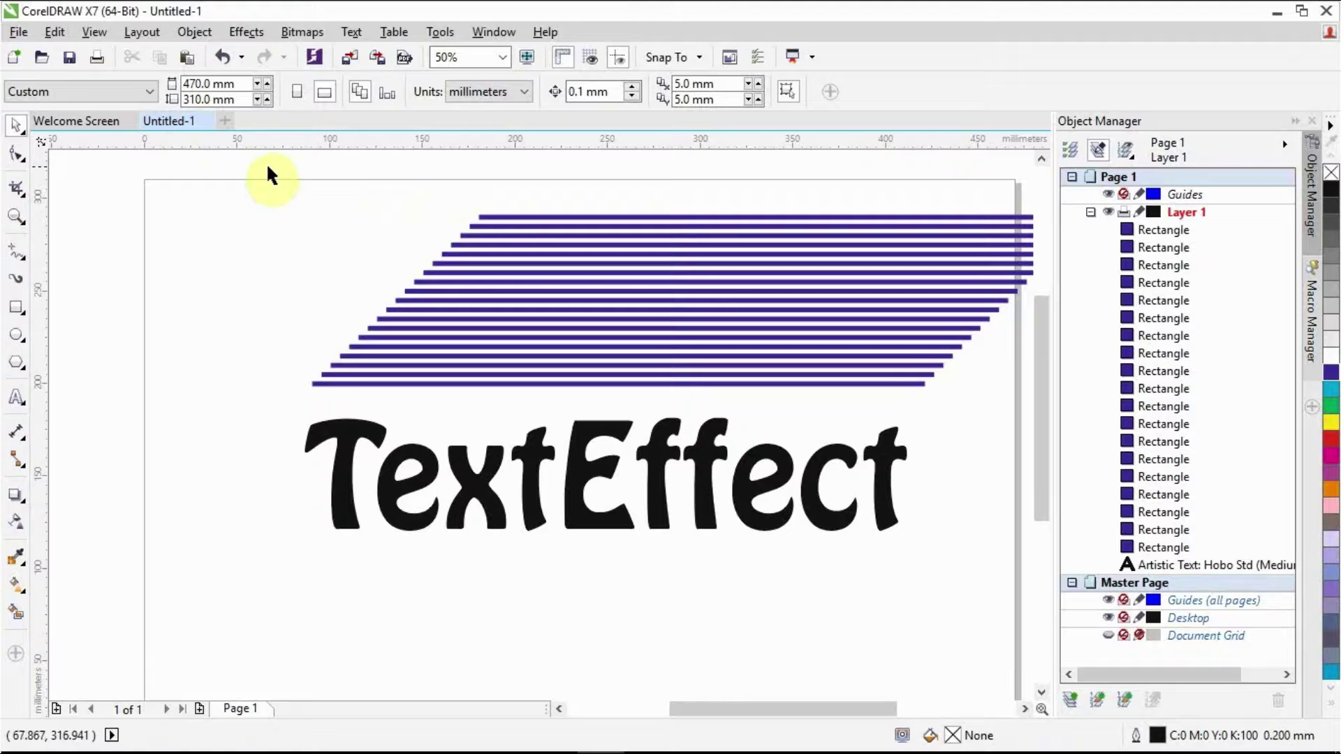
pyautogui.moveTo(332, 202); pyautogui.dragTo(975, 395)
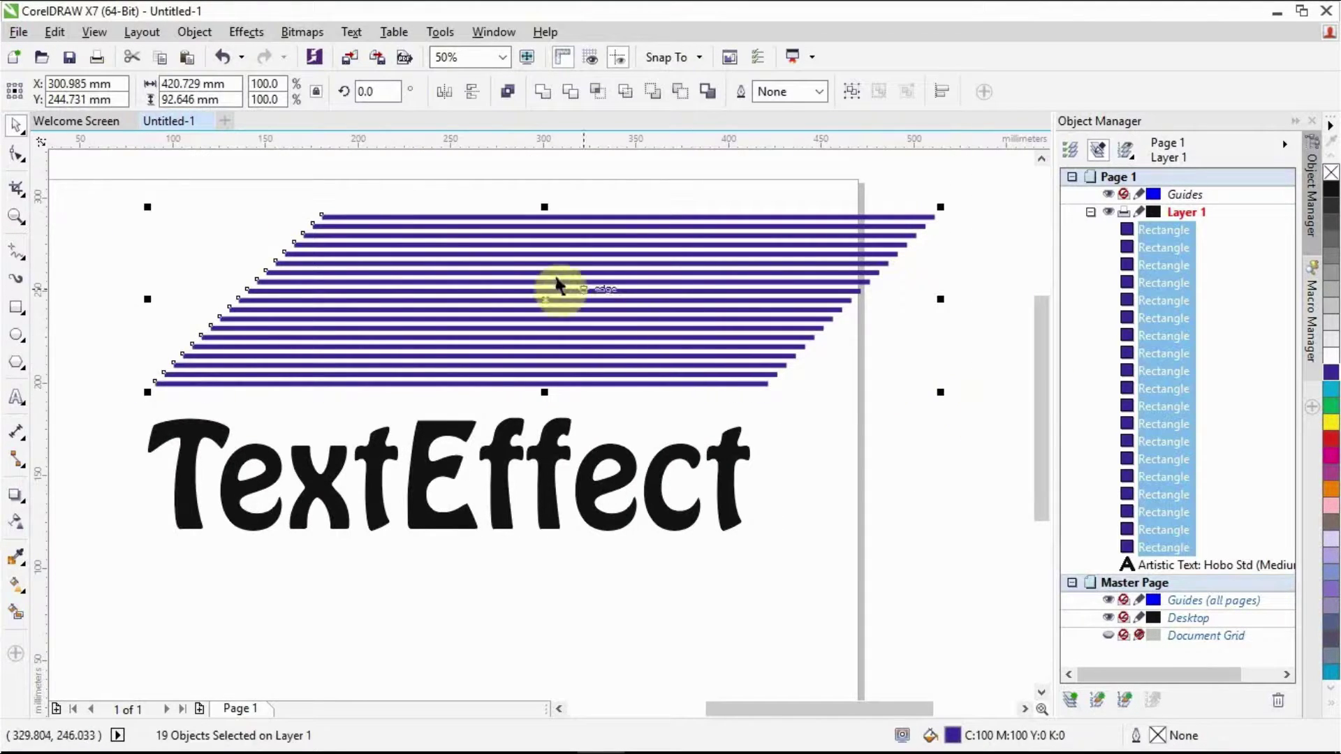
pyautogui.click(187, 34)
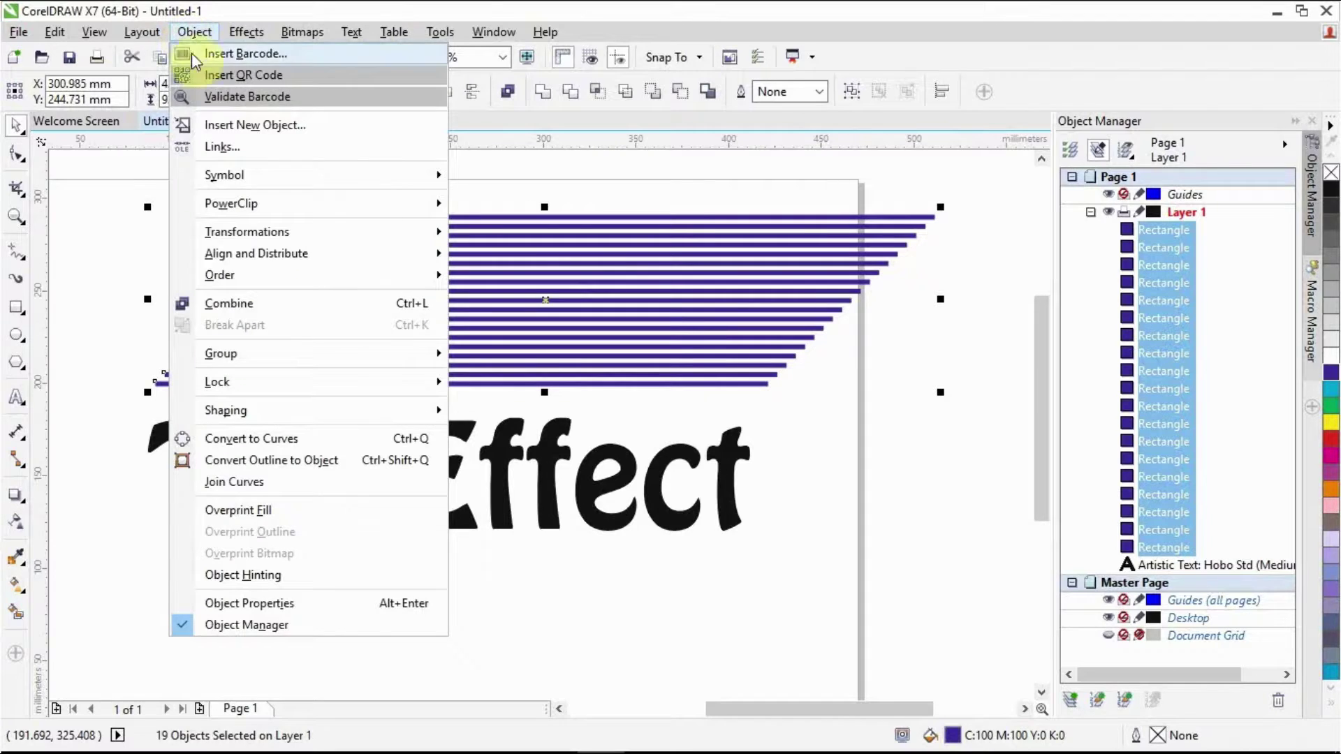
pyautogui.moveTo(307, 264)
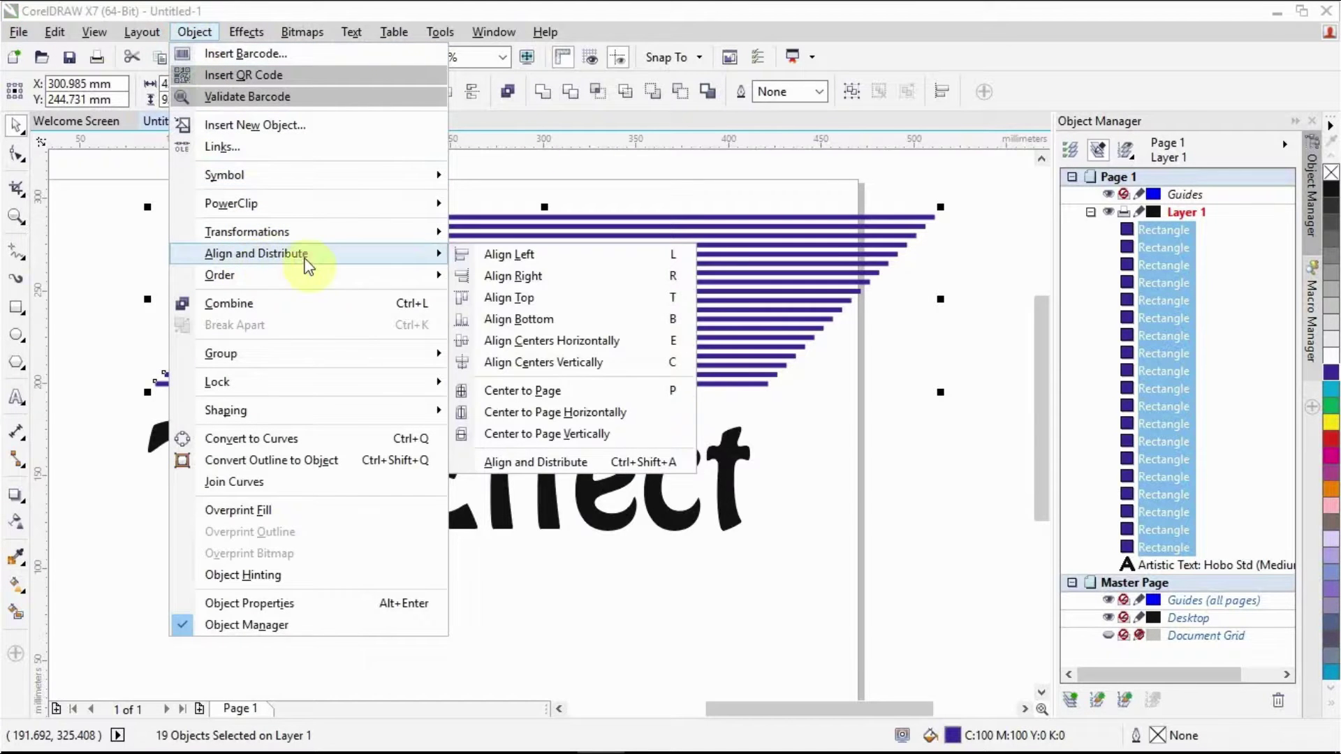
pyautogui.click(516, 259)
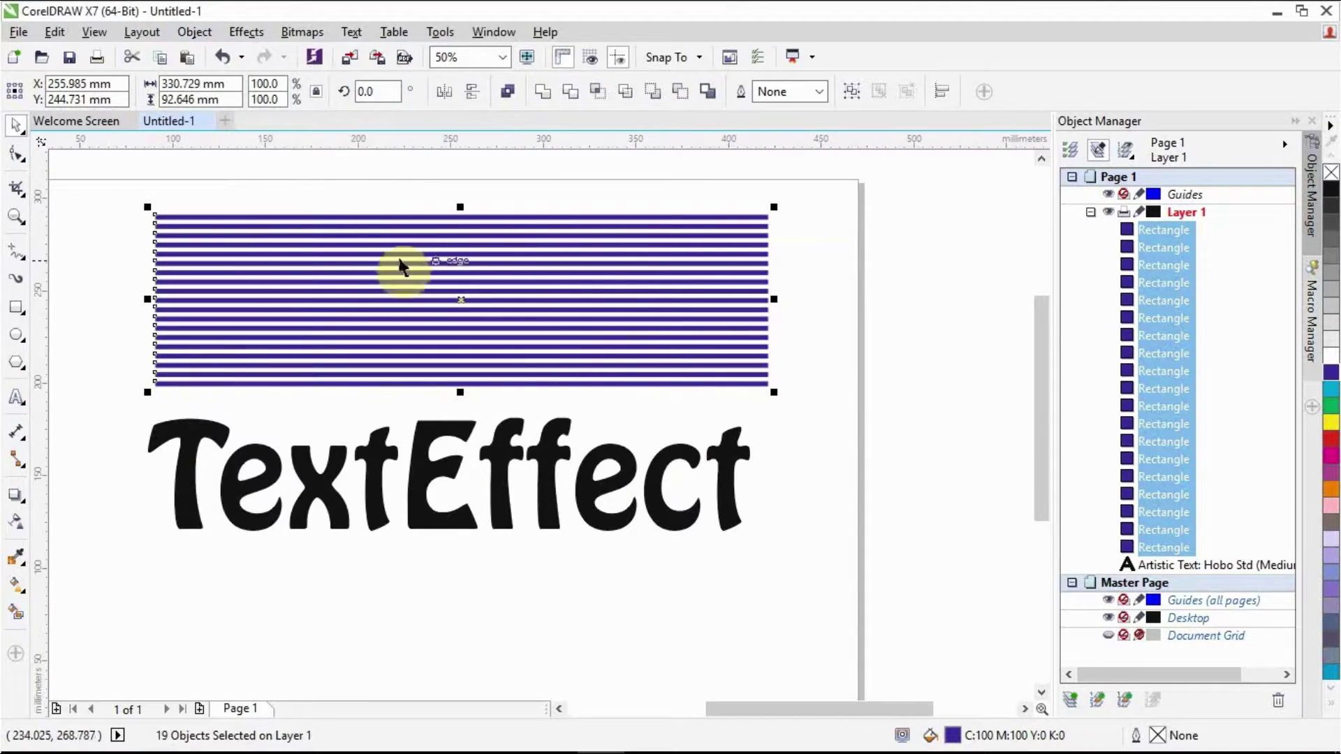
pyautogui.click(542, 90)
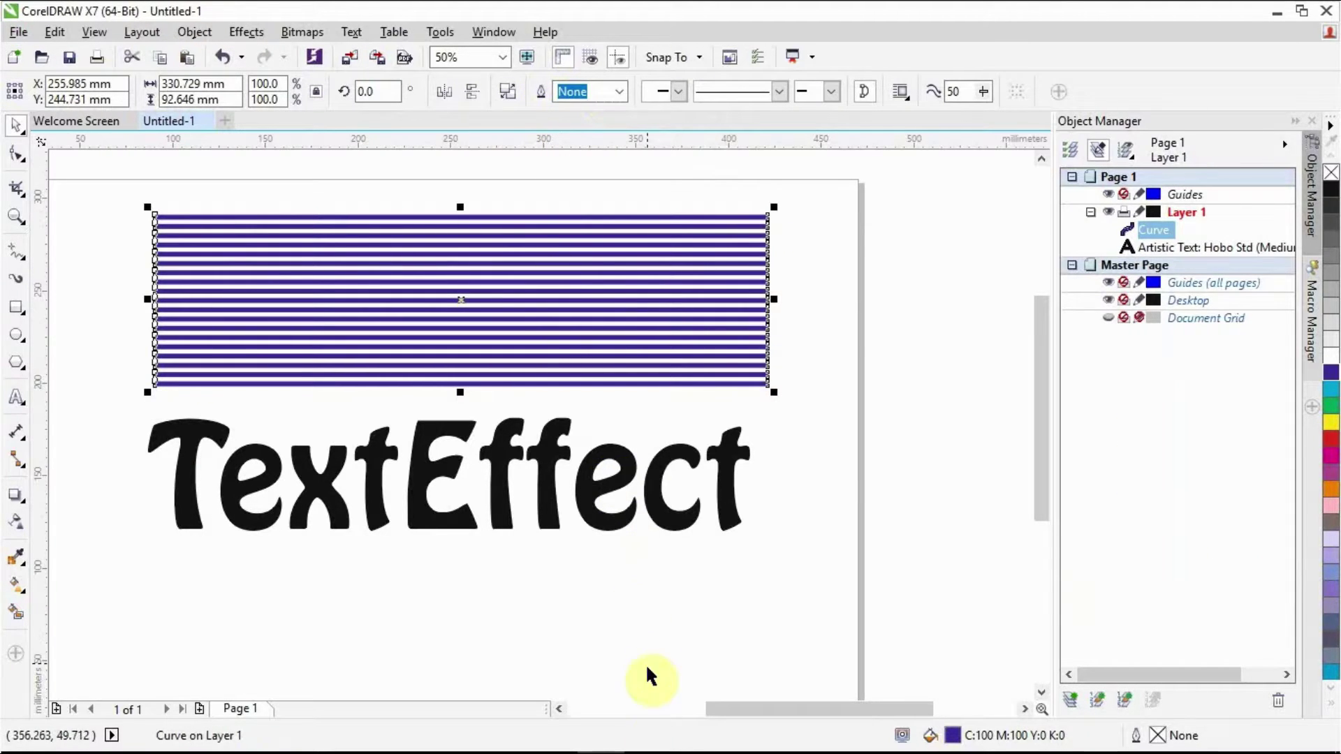
# Step: Read the instructions in the notes on centering all objects to the page and intersecting them
pyautogui.moveTo(649, 752)
pyautogui.click(740, 742)
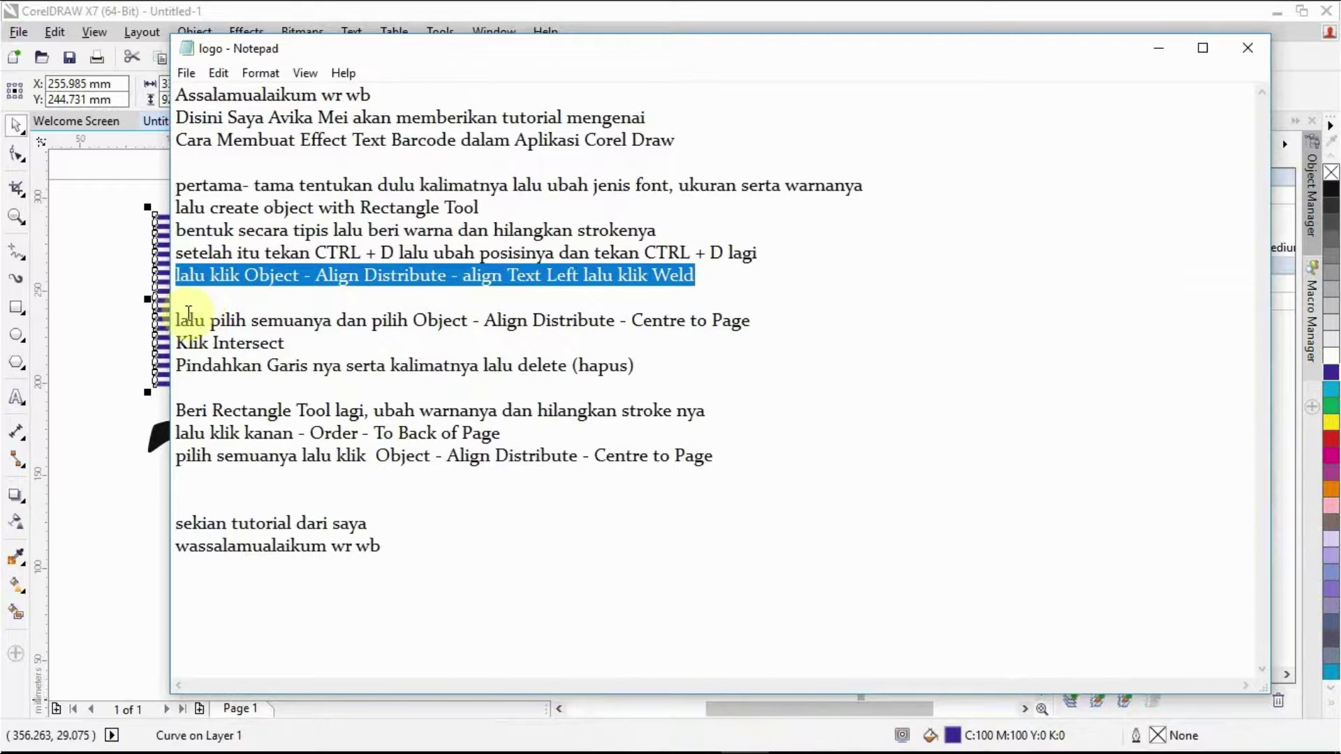
pyautogui.moveTo(174, 314); pyautogui.dragTo(758, 327)
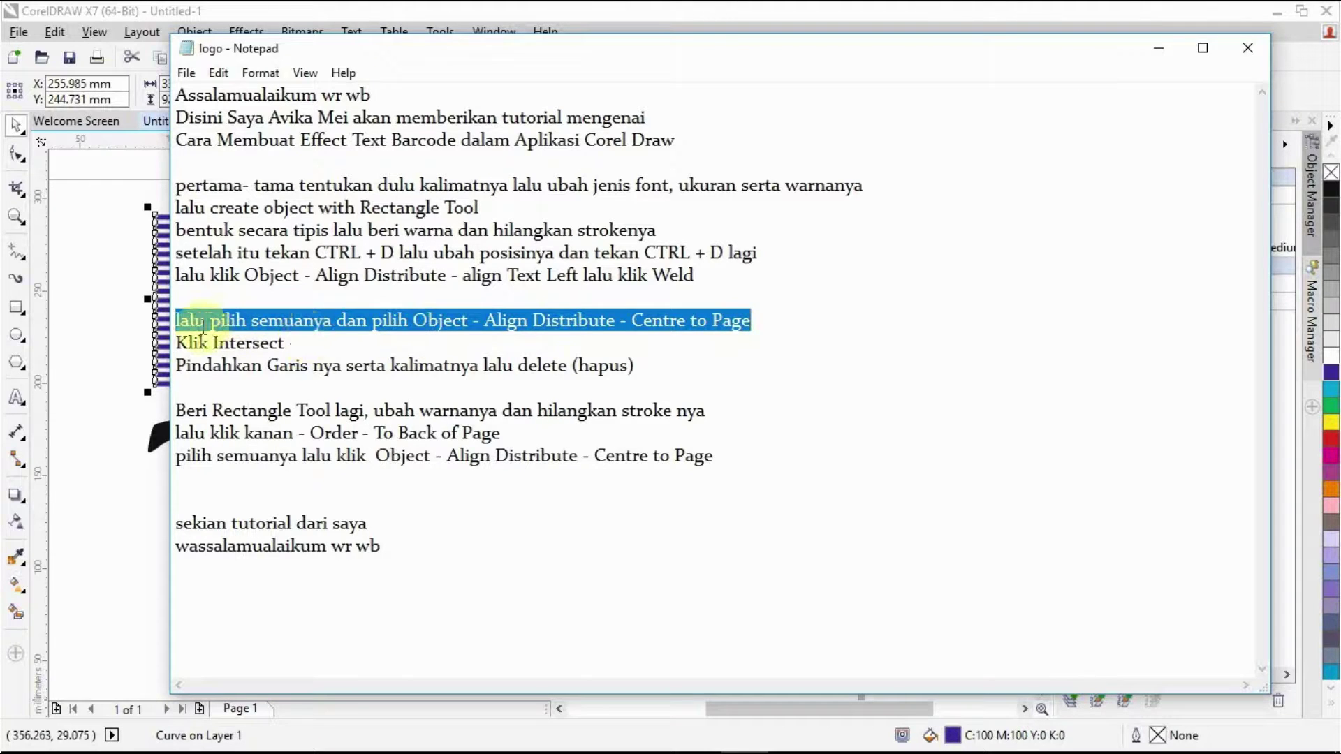
pyautogui.moveTo(175, 342); pyautogui.dragTo(326, 340)
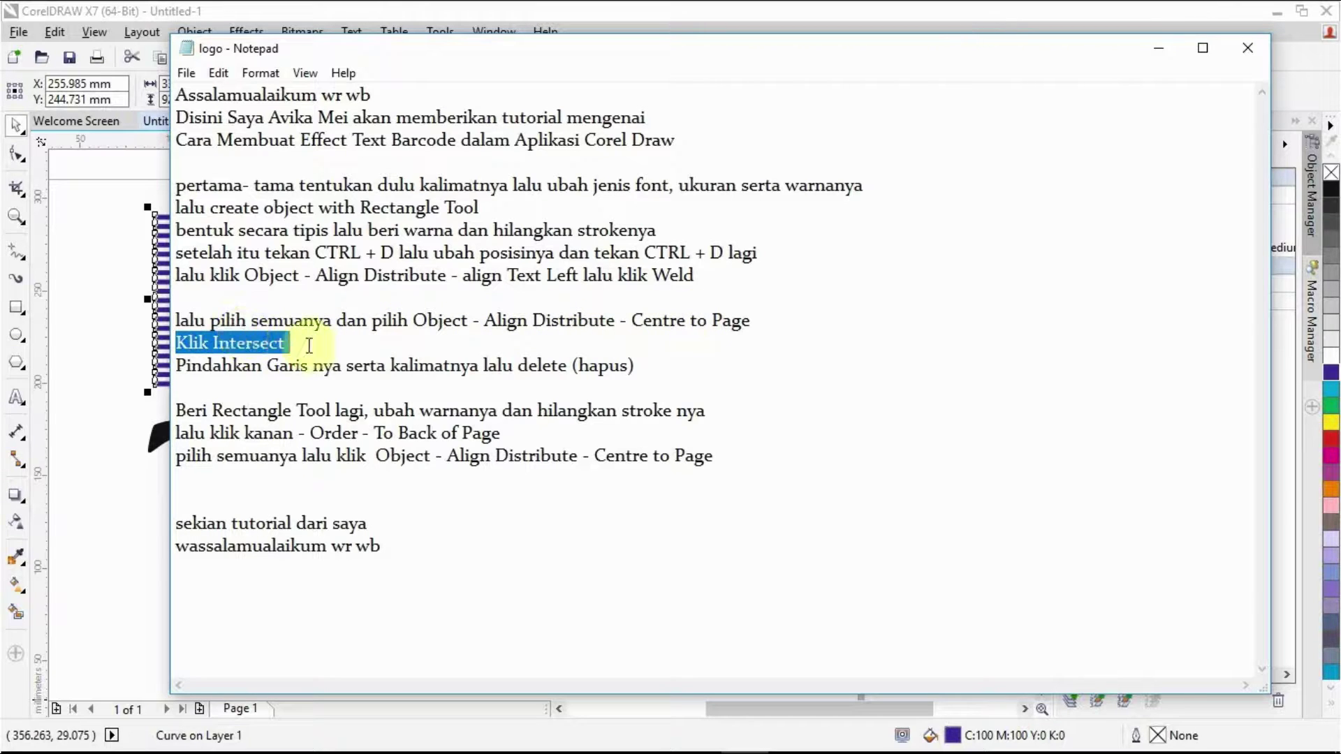
pyautogui.click(70, 225)
# Step: Center the blue bars and the text together on the page and intersect the two objects
pyautogui.moveTo(693, 518); pyautogui.dragTo(794, 549)
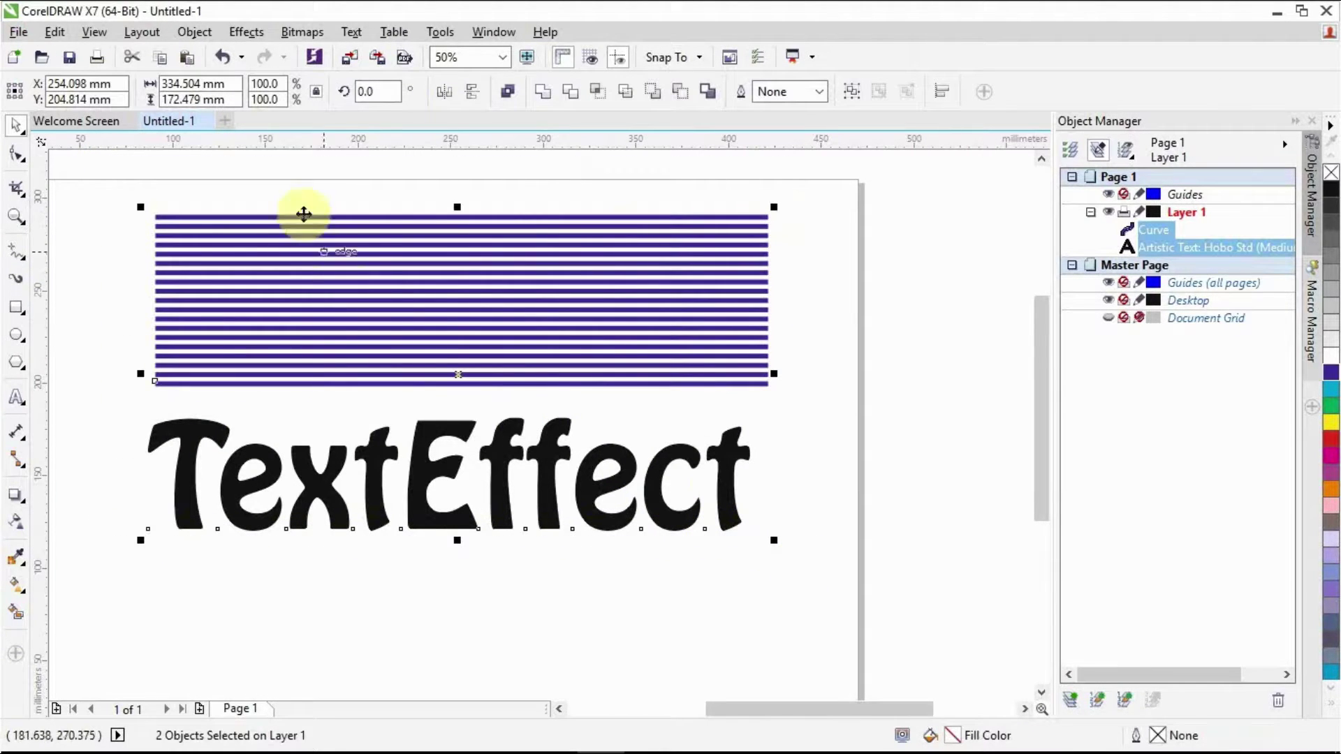
pyautogui.click(196, 32)
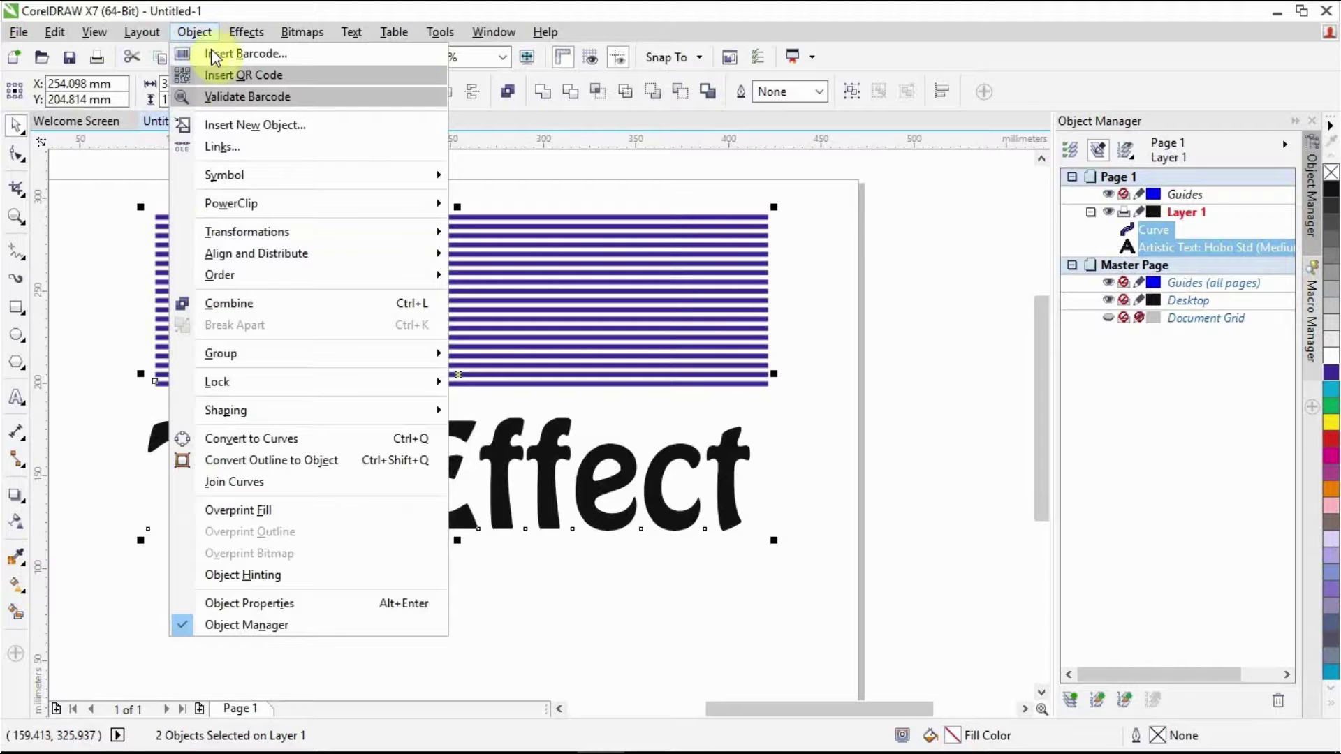
pyautogui.moveTo(269, 255)
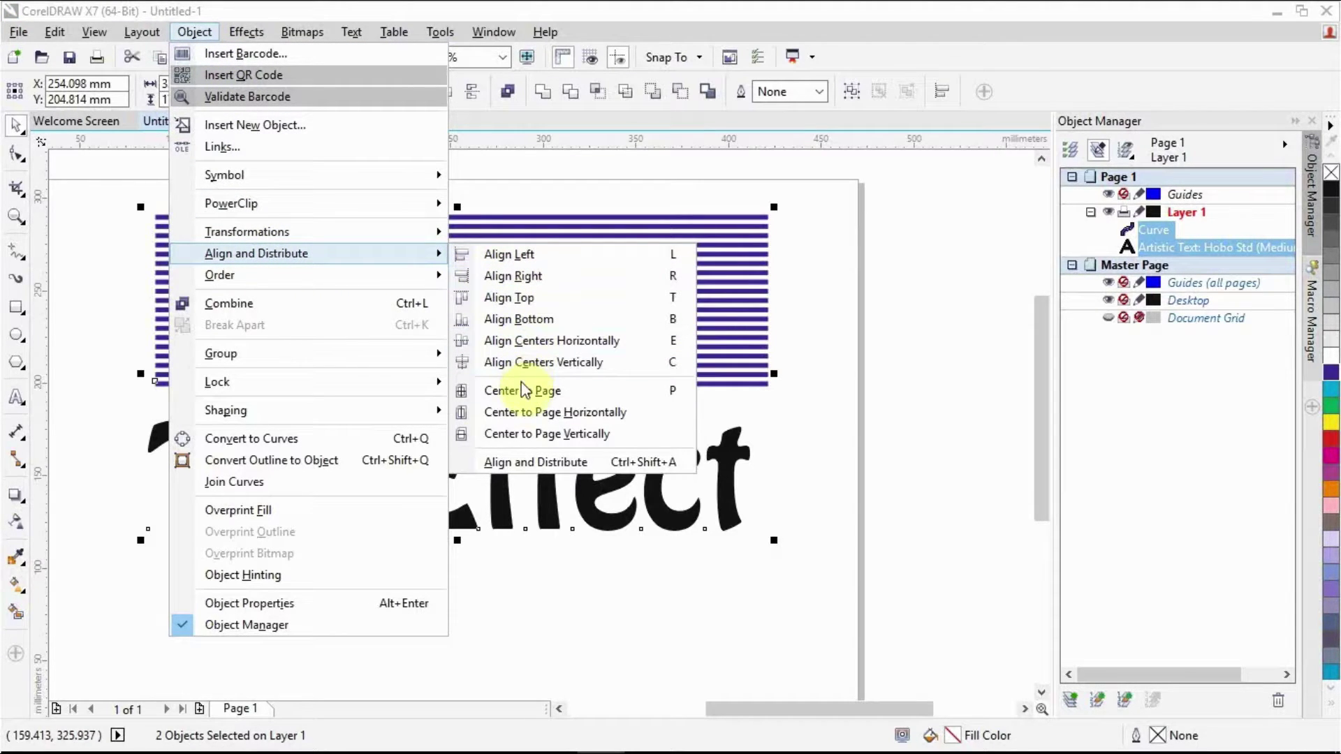
pyautogui.click(542, 391)
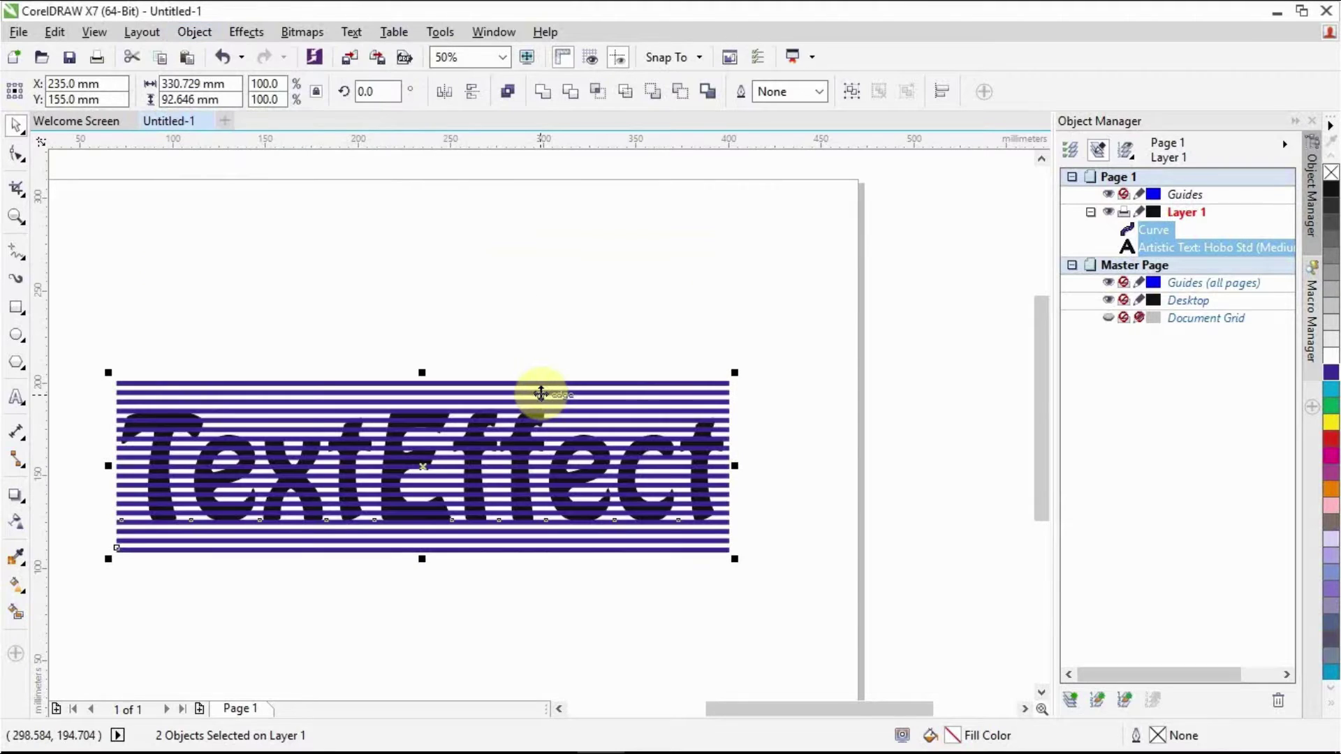
pyautogui.click(596, 93)
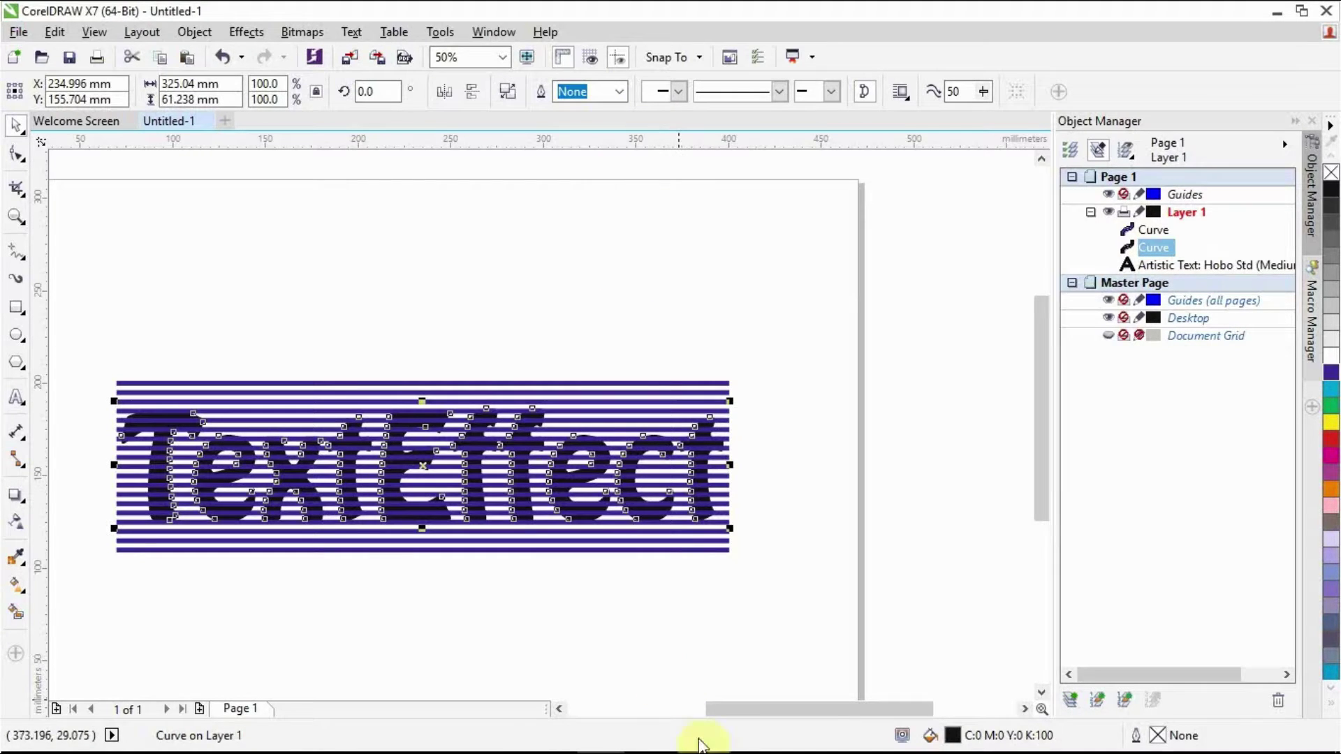
# Step: Check the separating instruction in the notes, then move the blue bars above the original text and the striped intersection below it
pyautogui.click(743, 744)
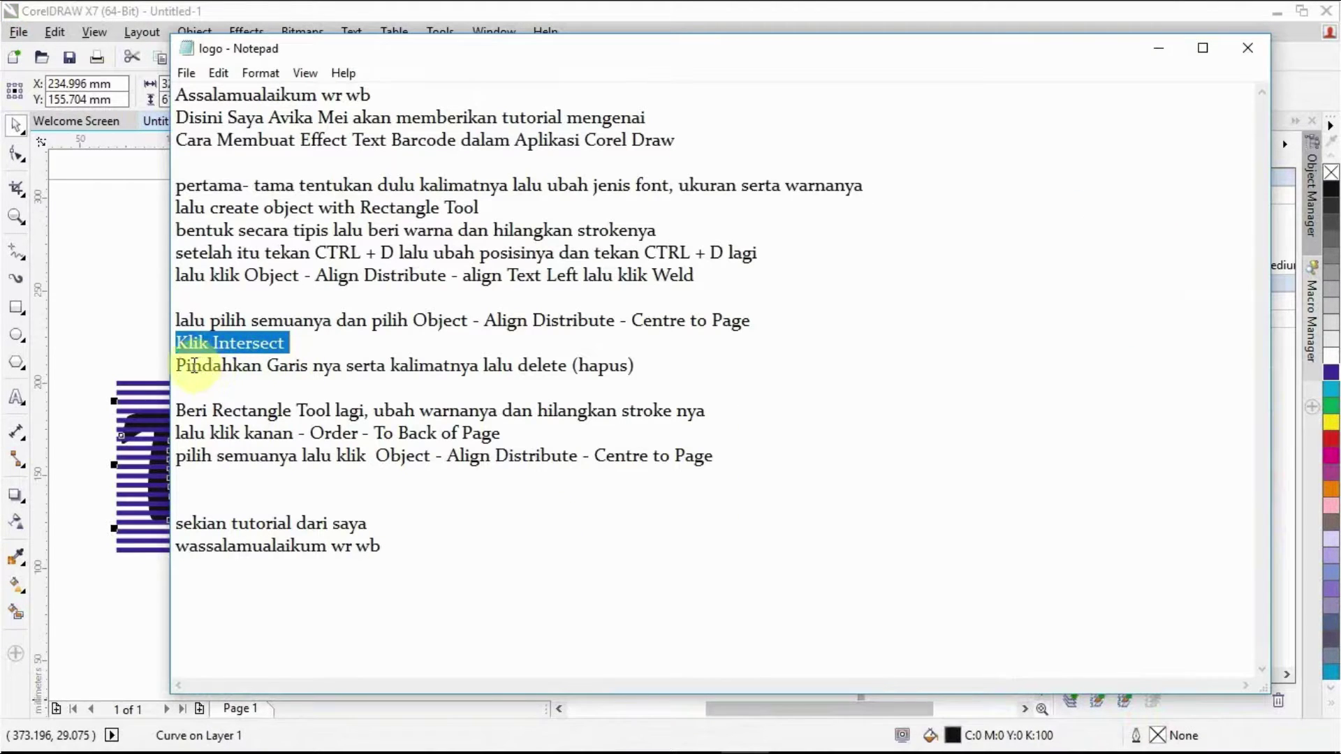
pyautogui.moveTo(177, 365); pyautogui.dragTo(625, 365)
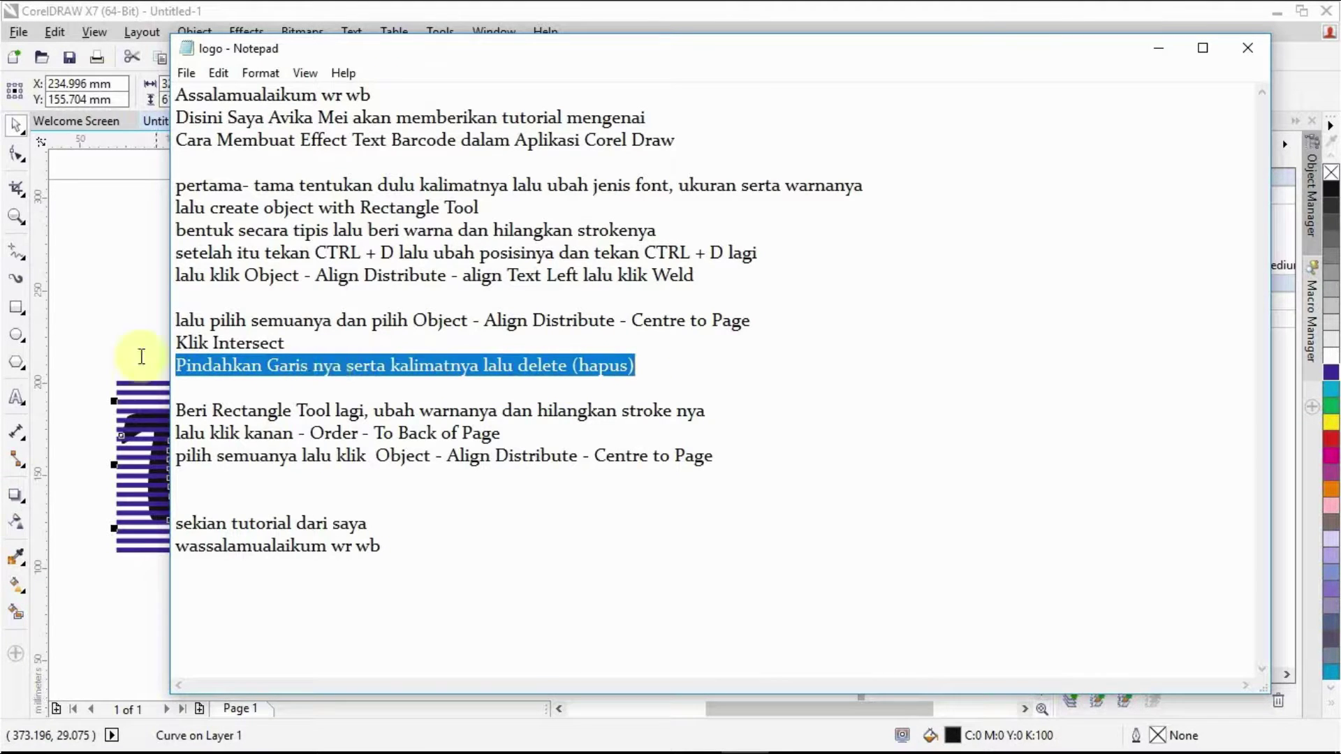
pyautogui.click(92, 307)
pyautogui.click(554, 392)
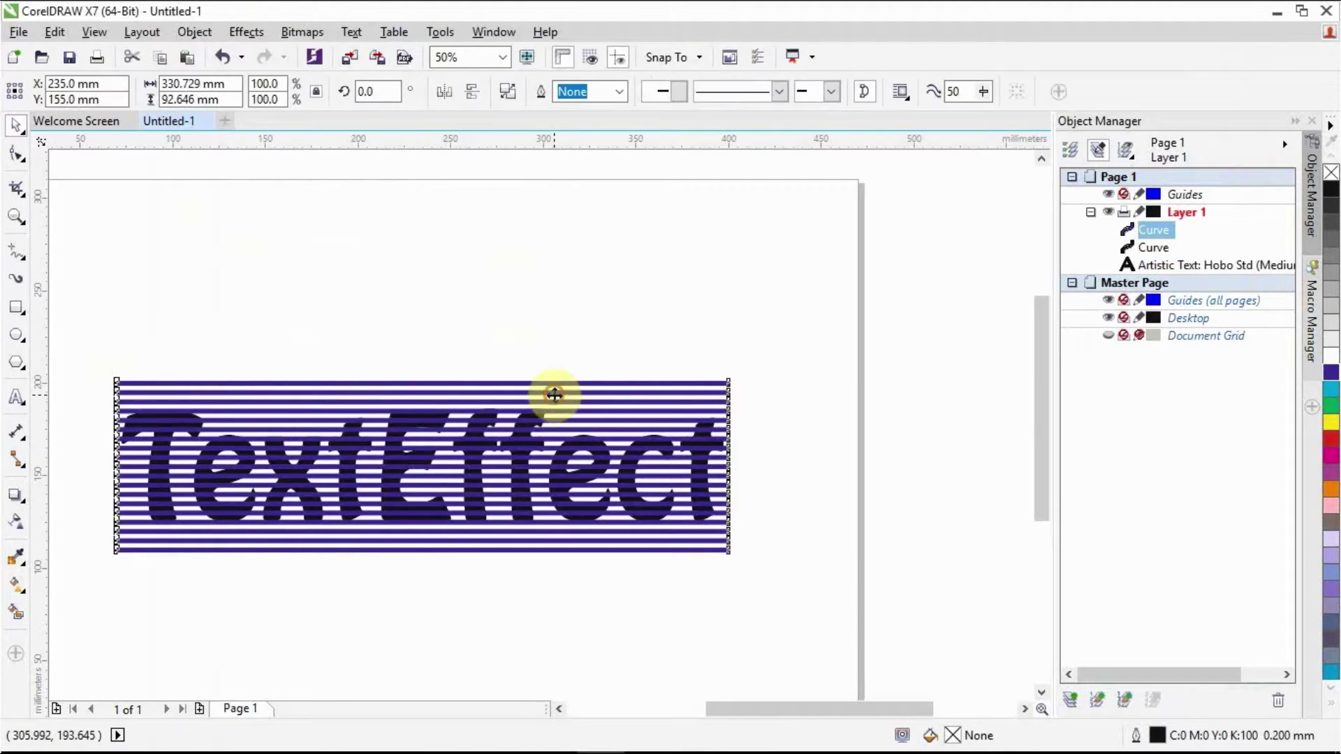
pyautogui.moveTo(426, 466); pyautogui.dragTo(446, 272)
pyautogui.click(480, 422)
pyautogui.moveTo(419, 468); pyautogui.dragTo(402, 635)
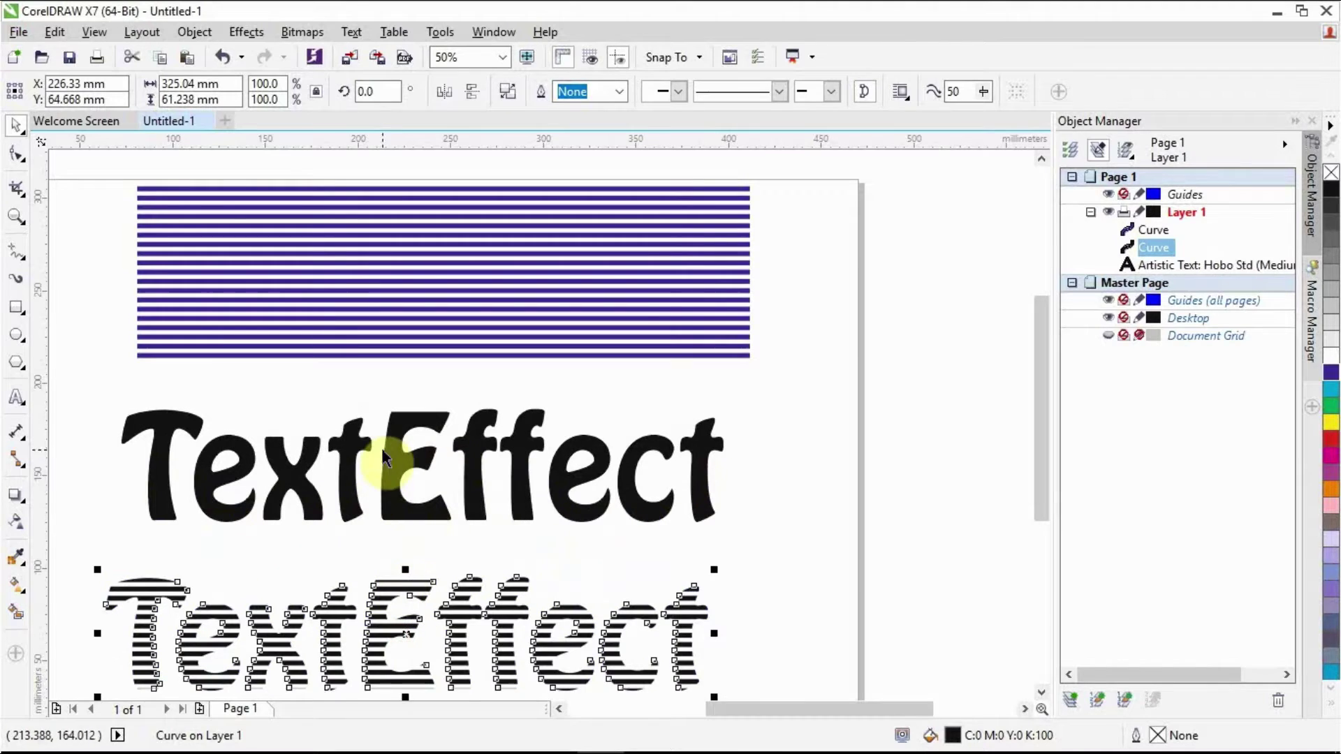
# Step: Delete the original solid black text and the blue bars, keeping only the striped text
pyautogui.click(400, 454)
pyautogui.rightClick(400, 453)
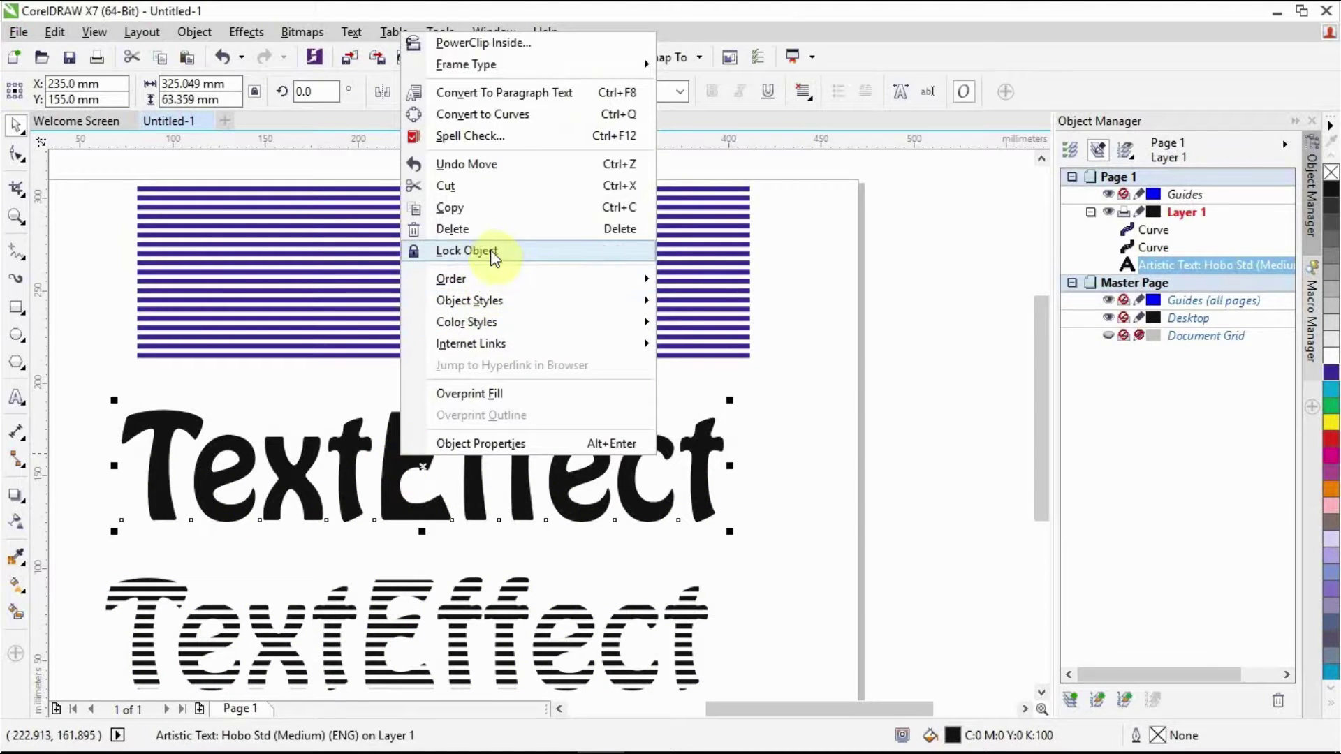
pyautogui.click(492, 229)
pyautogui.rightClick(493, 270)
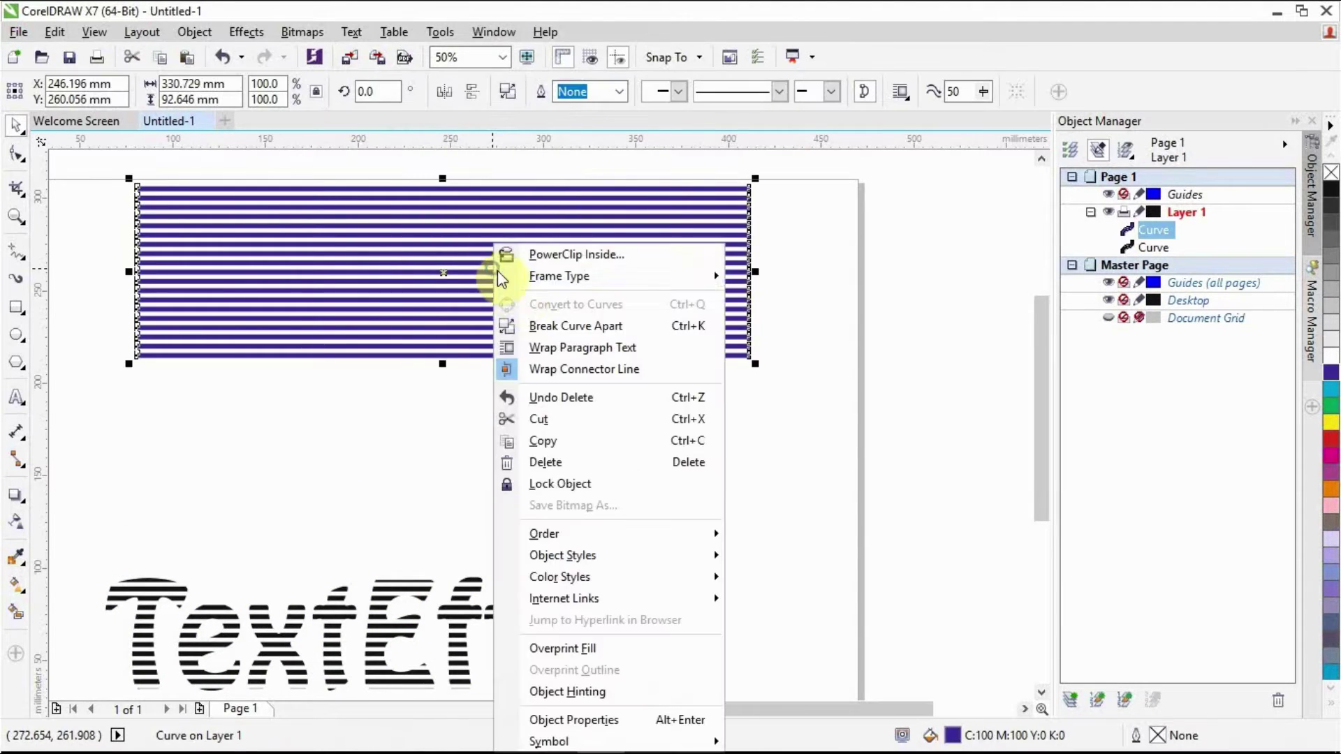
pyautogui.click(549, 462)
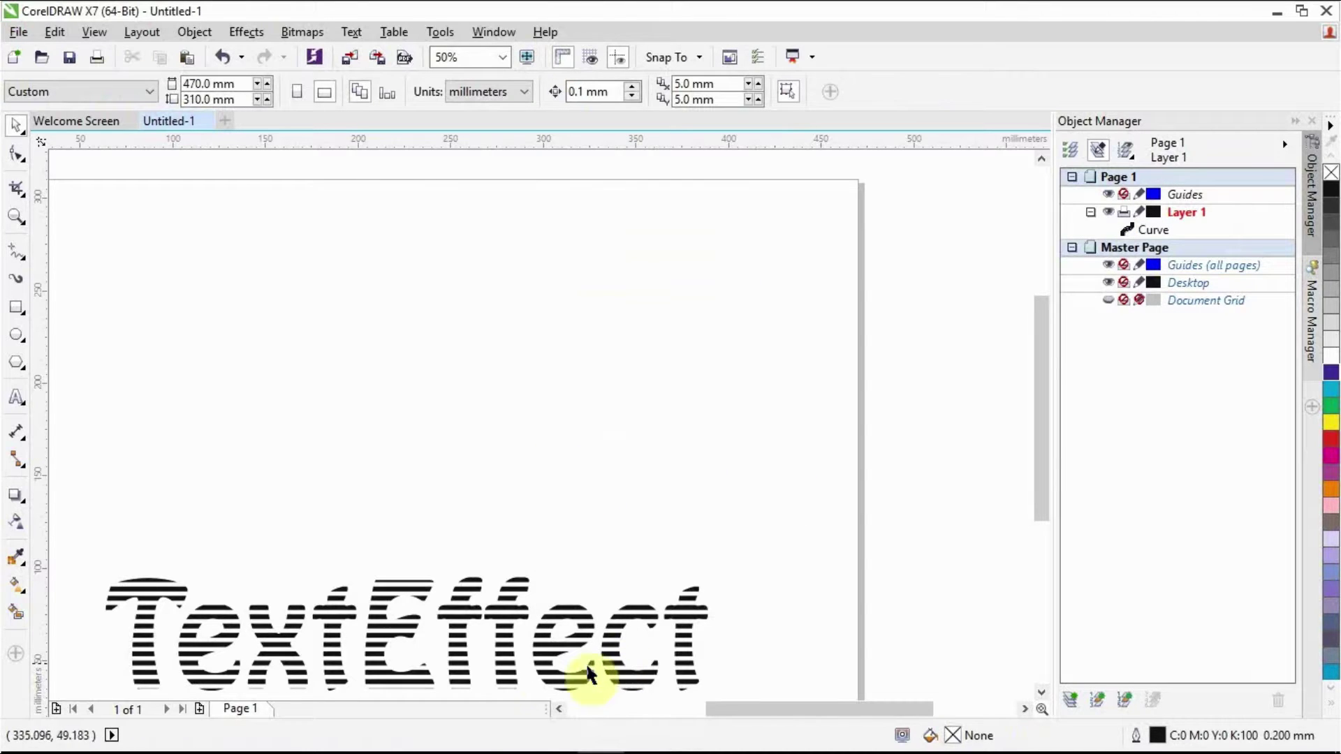
# Step: Move the striped text up towards the middle of the page, centered at about X 240 mm, Y 119 mm
pyautogui.click(488, 632)
pyautogui.moveTo(411, 636); pyautogui.dragTo(436, 533)
pyautogui.moveTo(766, 710); pyautogui.dragTo(737, 709)
# Step: Check the background rectangle instruction in the notes and fill the striped text with orange
pyautogui.moveTo(699, 743)
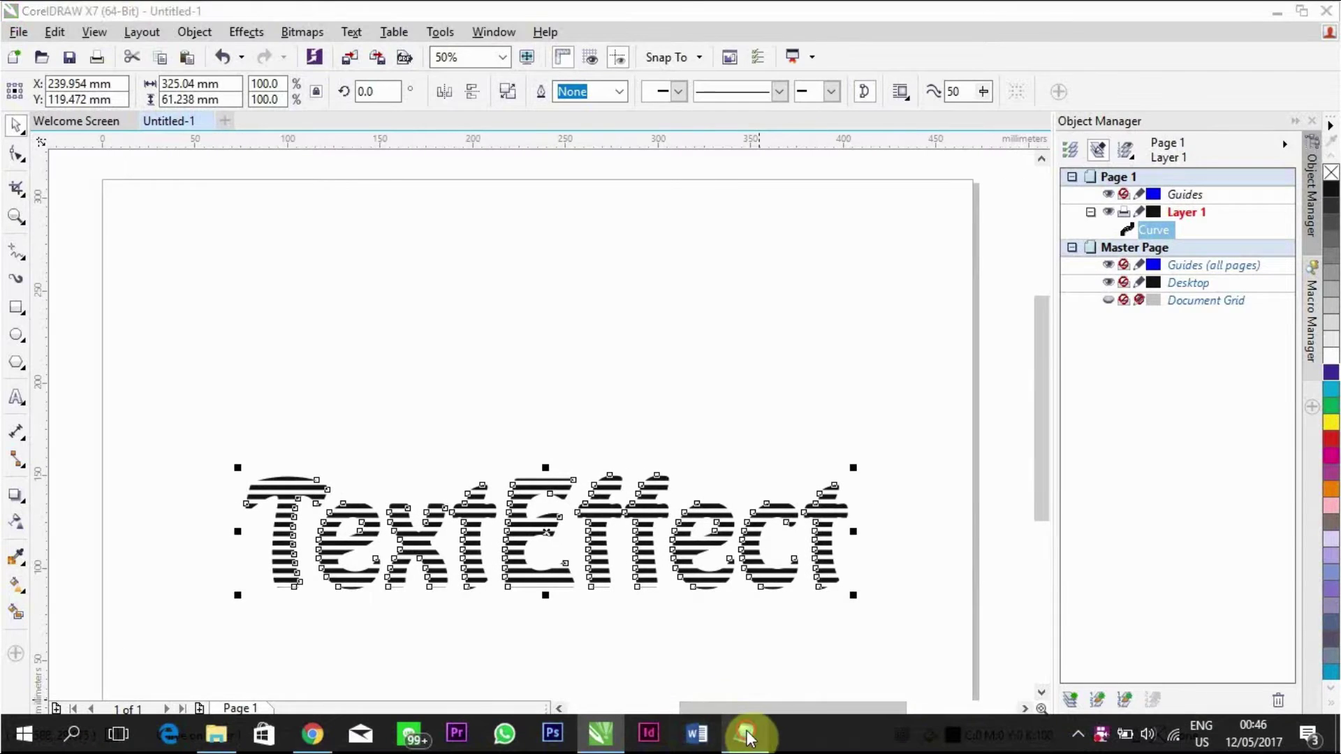
pyautogui.click(745, 733)
pyautogui.moveTo(173, 411); pyautogui.dragTo(731, 414)
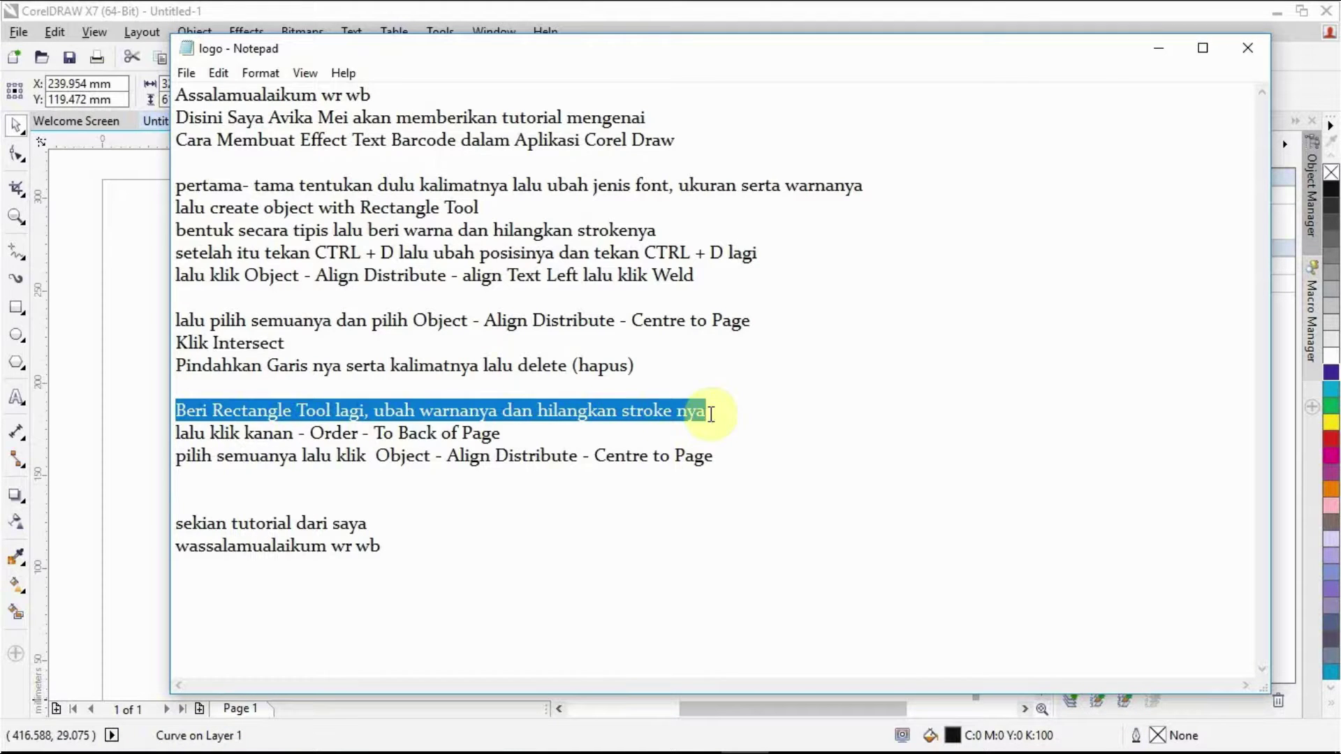
pyautogui.click(119, 380)
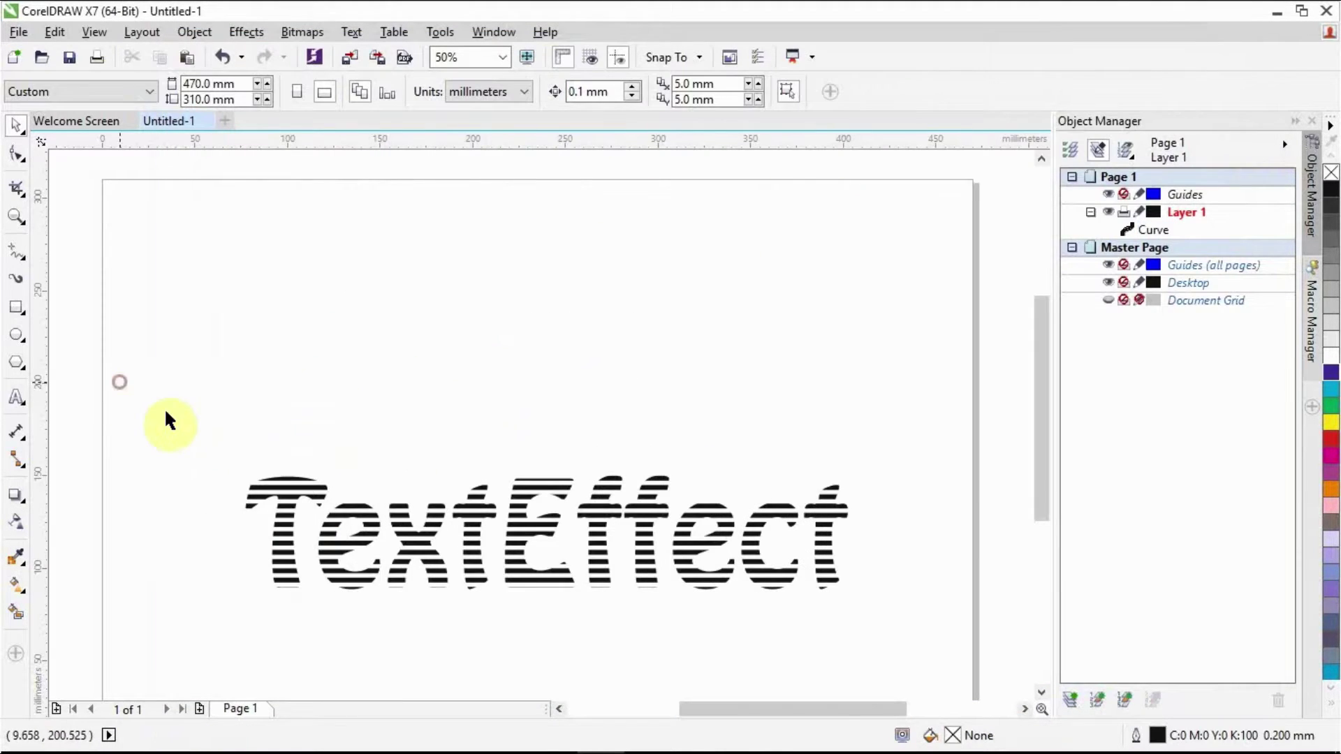
pyautogui.click(347, 538)
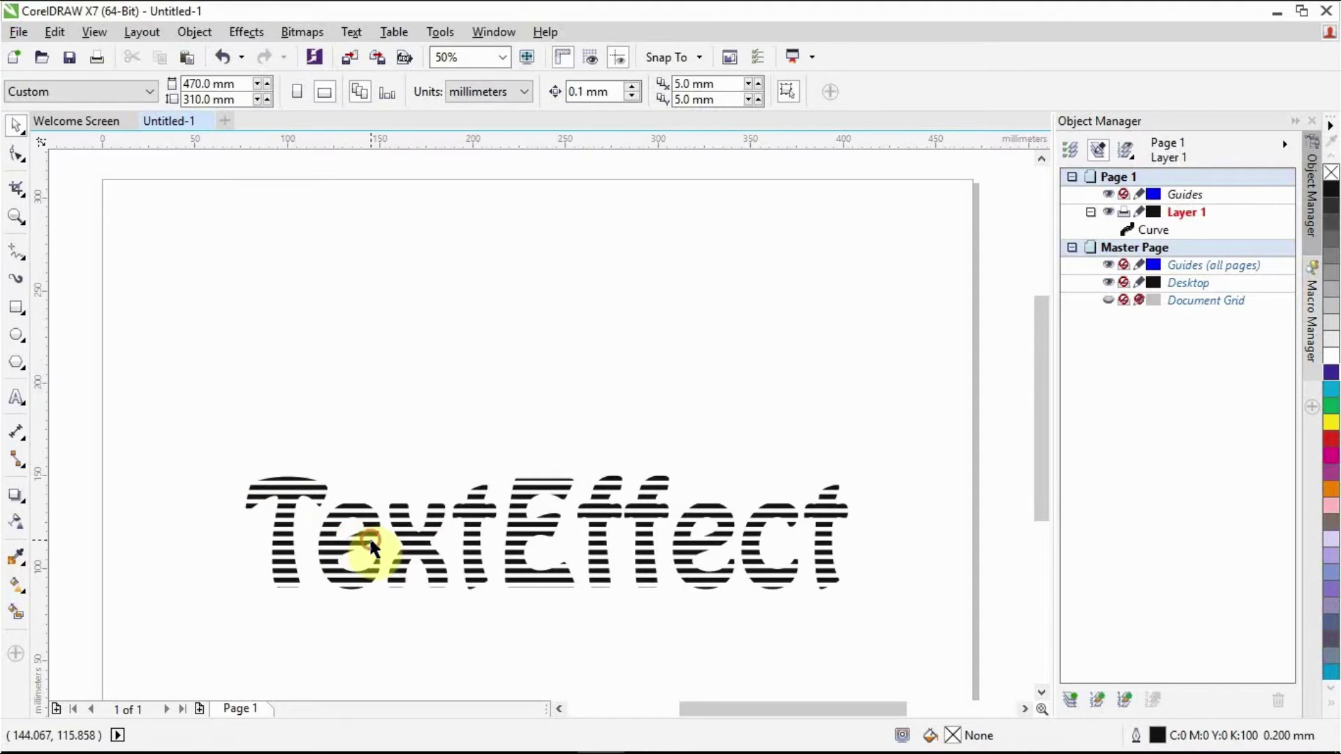
pyautogui.click(1331, 490)
pyautogui.click(618, 406)
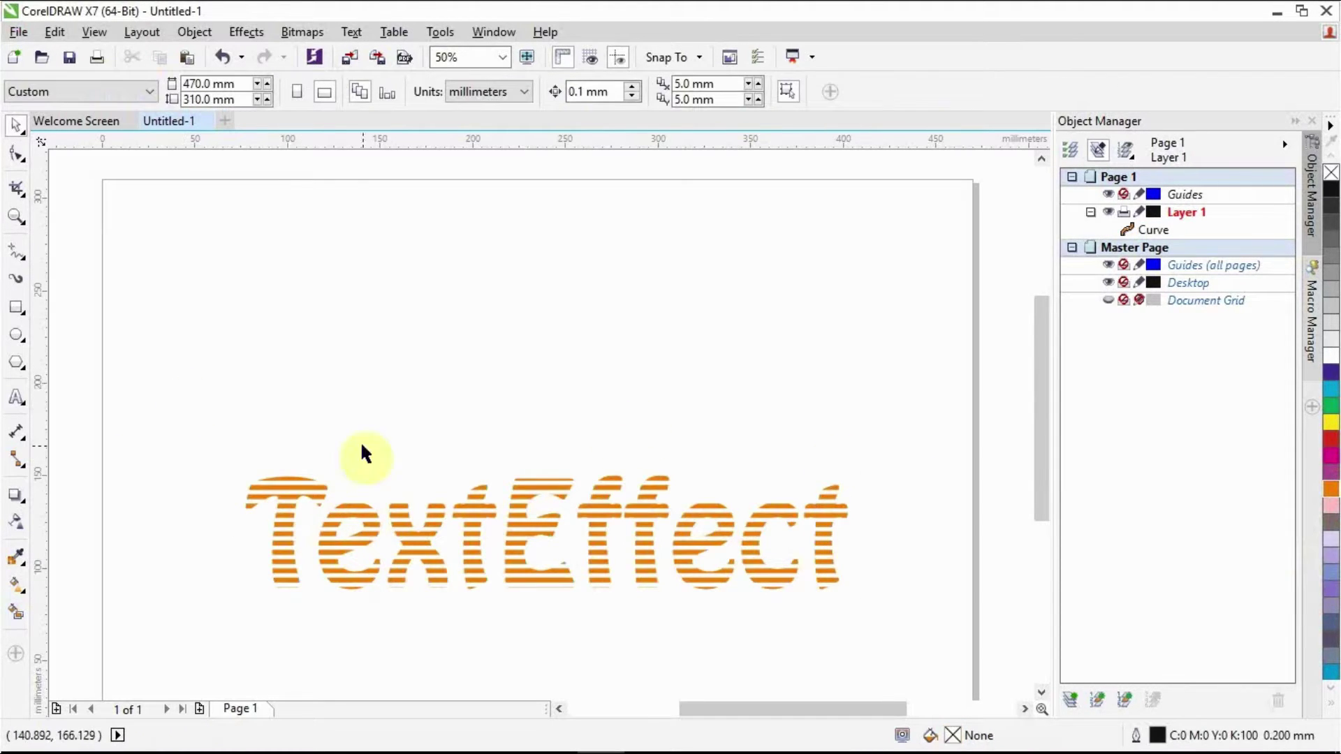
# Step: Draw a rectangle about 402 mm by 164 mm around the striped text, filled black (K:100) with outline width None
pyautogui.click(16, 311)
pyautogui.moveTo(174, 361); pyautogui.dragTo(931, 669)
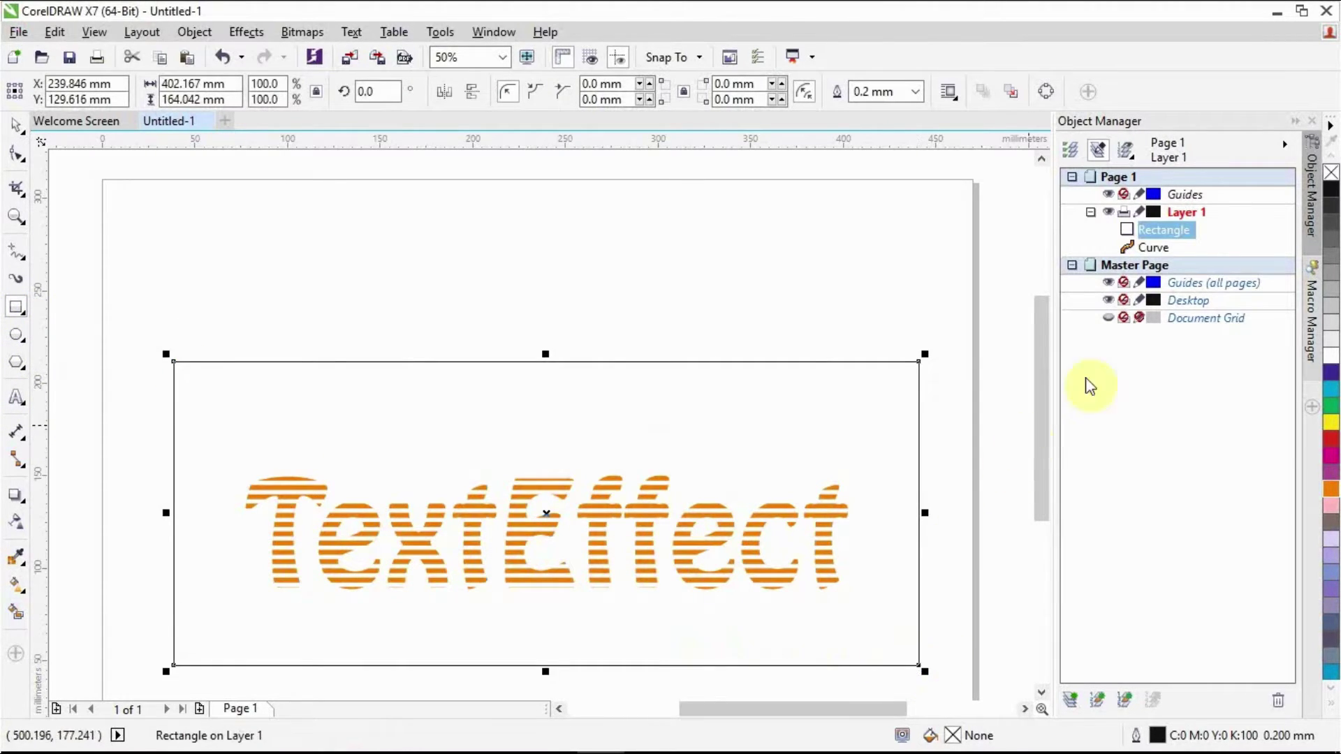
pyautogui.click(1331, 189)
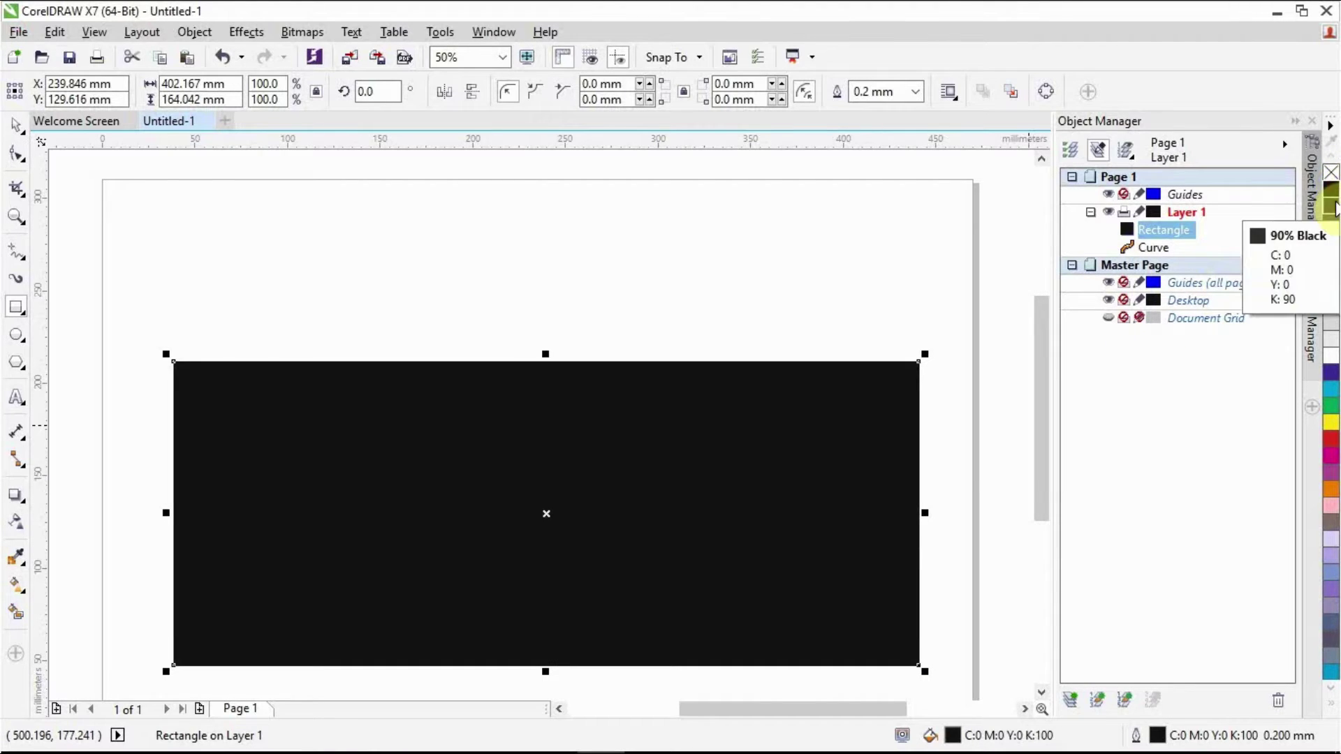
pyautogui.click(915, 91)
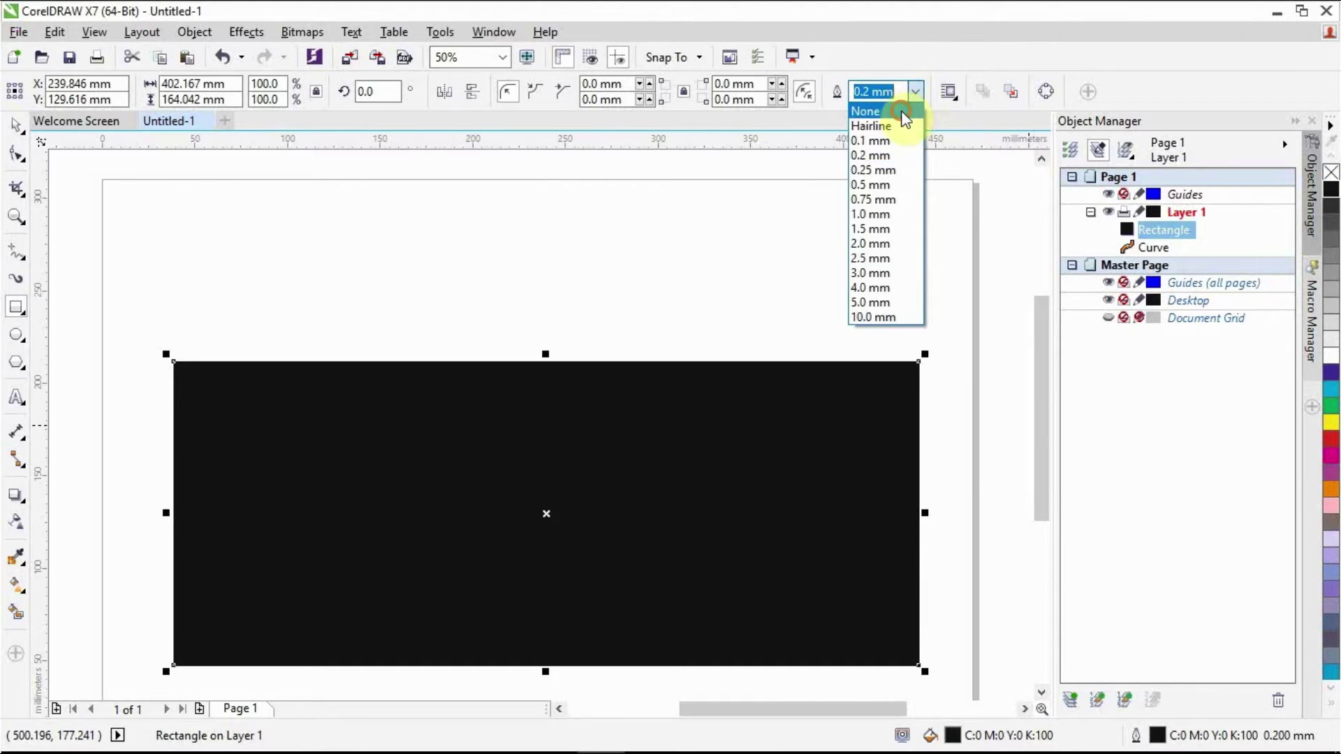
pyautogui.click(903, 111)
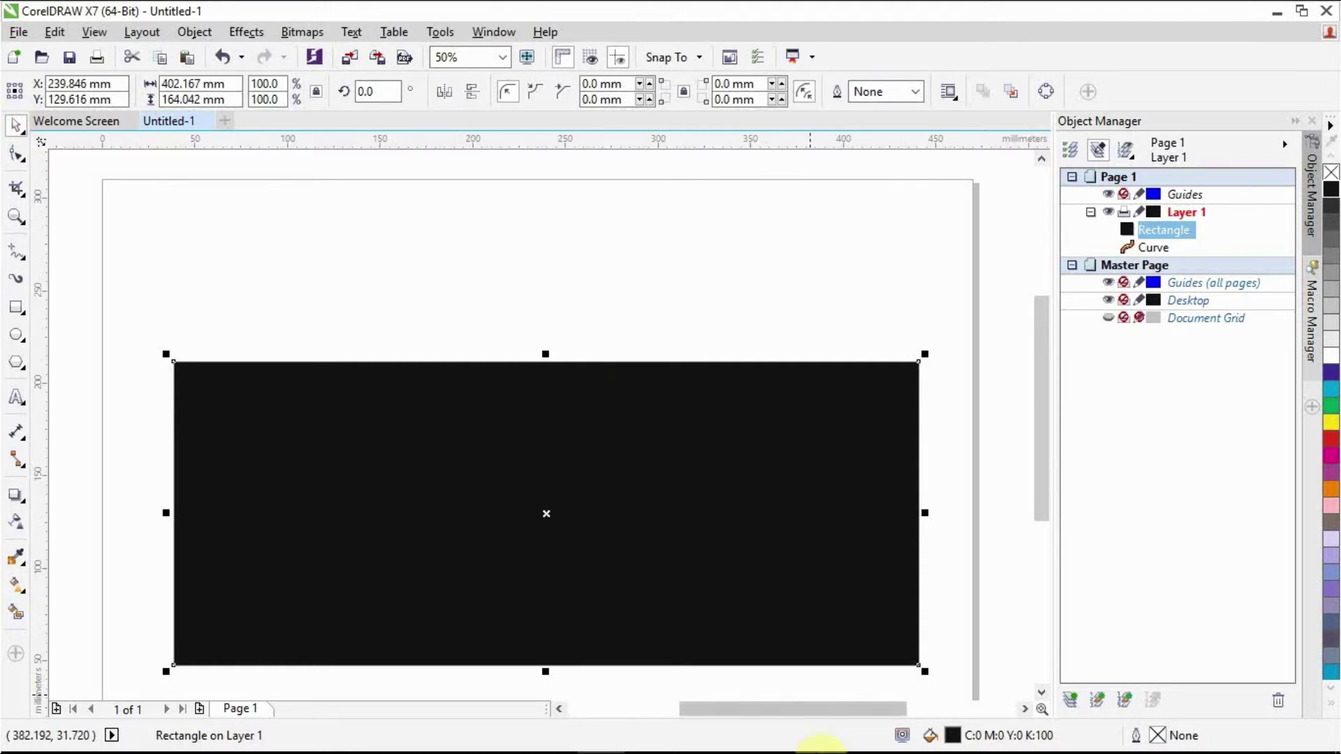
# Step: Check the ordering instruction in the notes and send the black rectangle to the back of the page
pyautogui.click(757, 737)
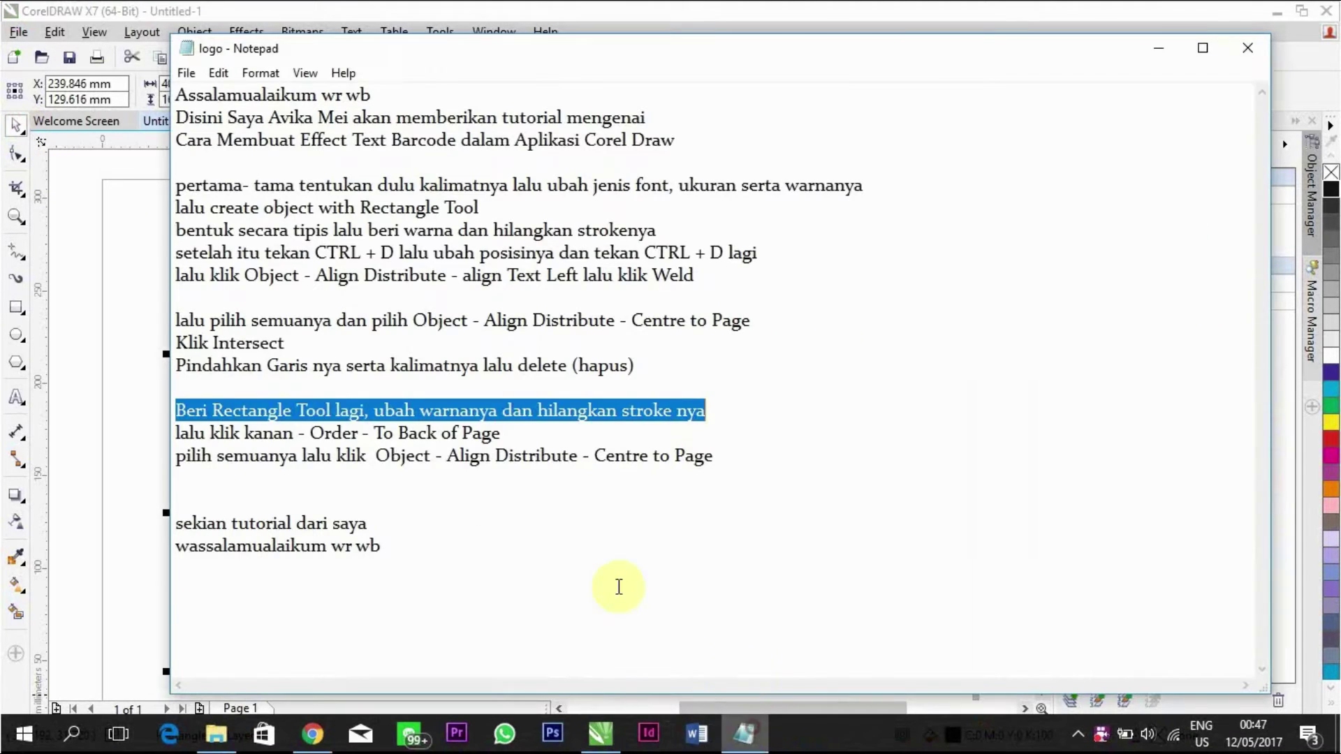
pyautogui.click(176, 432)
pyautogui.moveTo(176, 432); pyautogui.dragTo(513, 425)
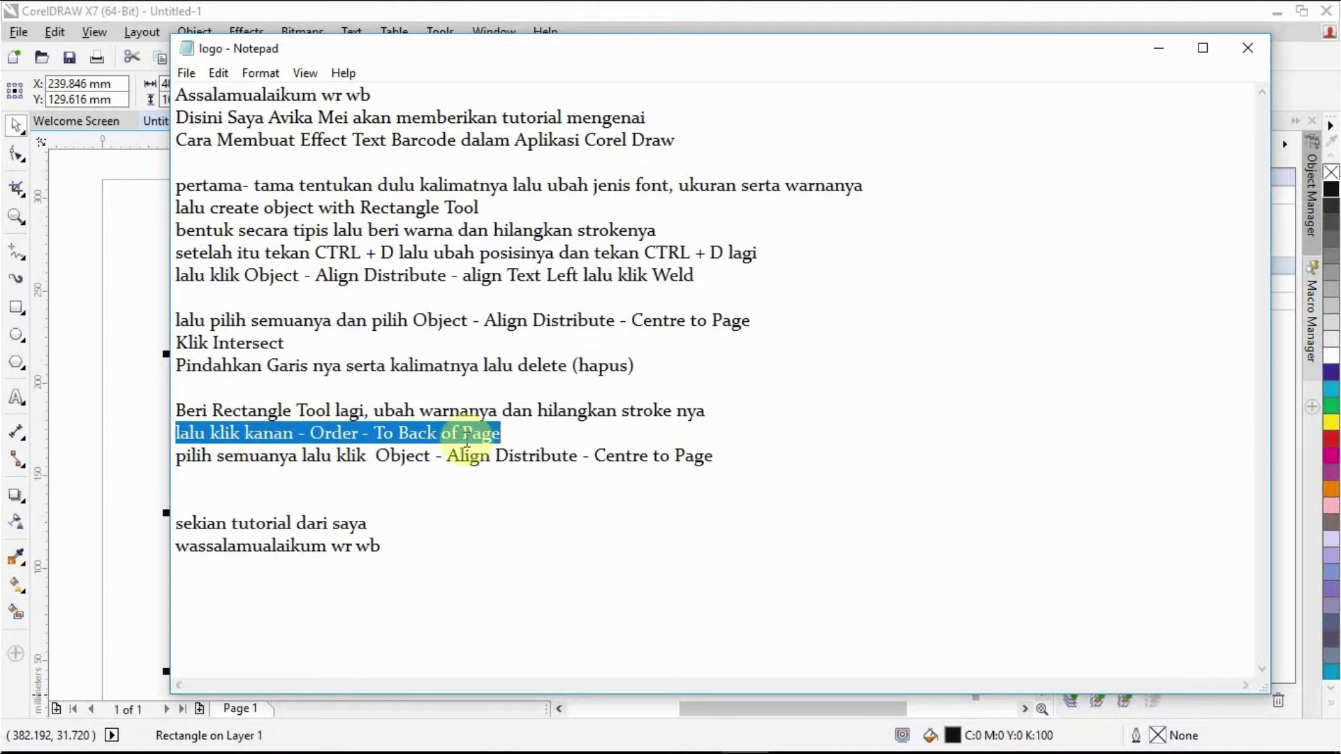
pyautogui.click(102, 396)
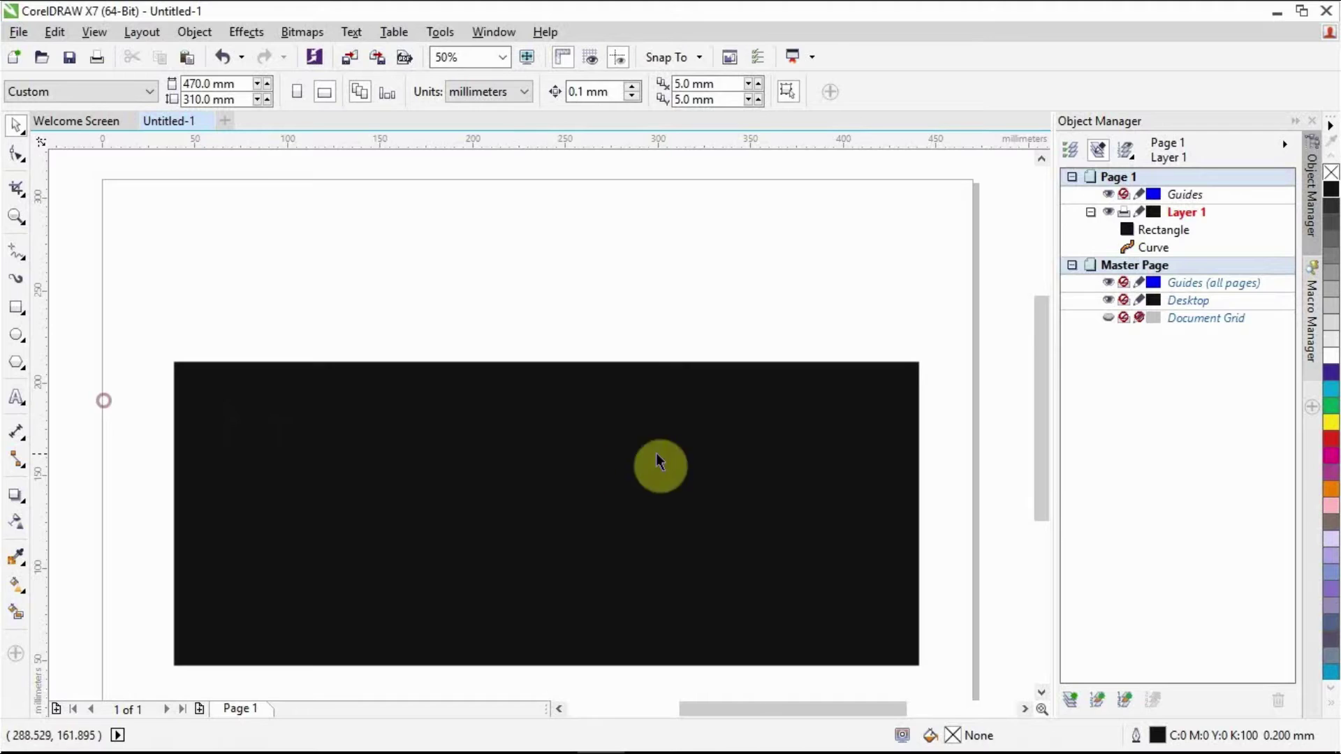
pyautogui.rightClick(889, 454)
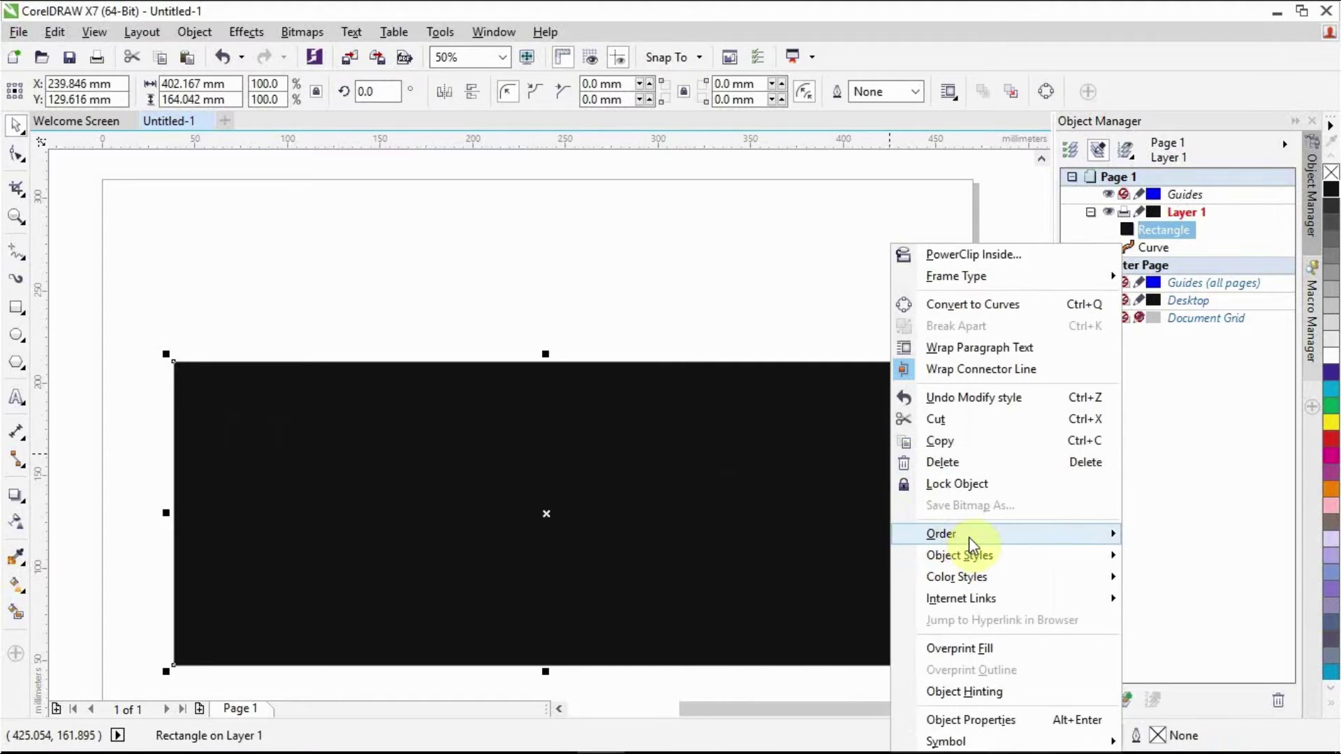
pyautogui.moveTo(976, 542)
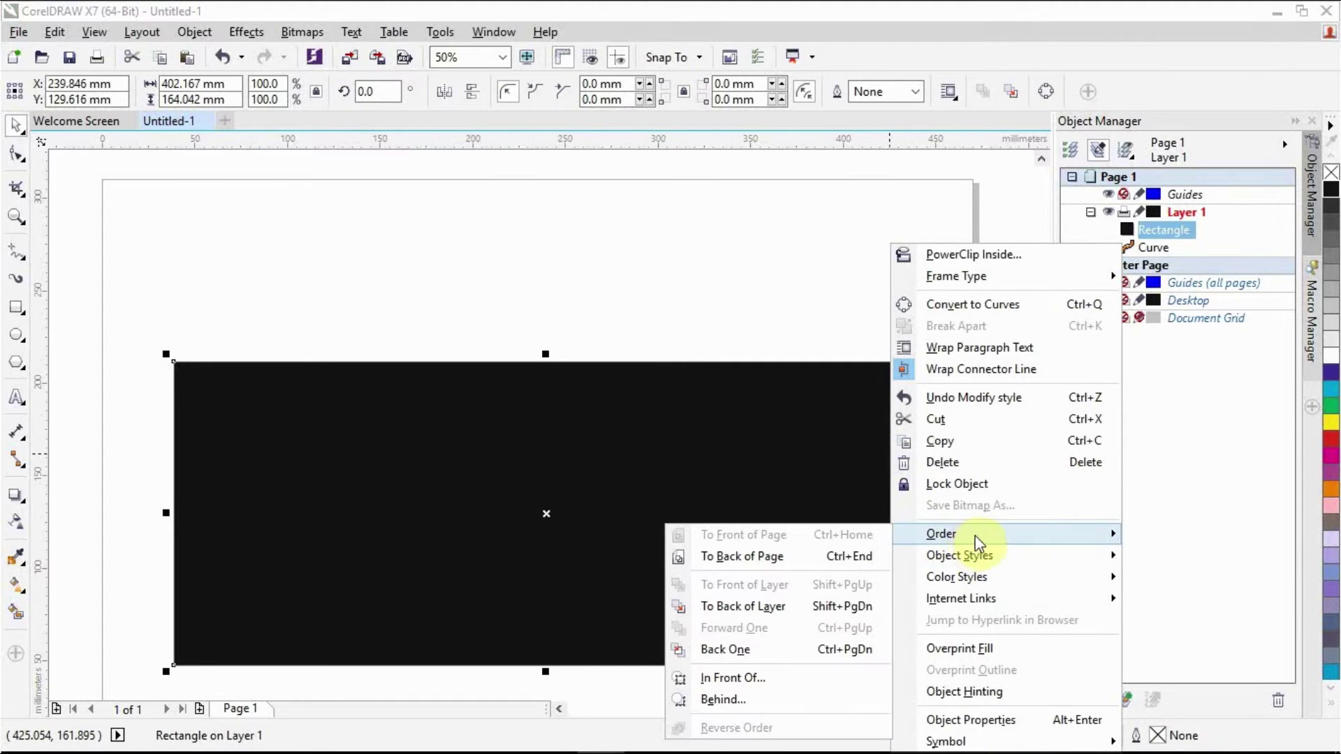
pyautogui.click(808, 556)
pyautogui.moveTo(1045, 354); pyautogui.dragTo(1048, 371)
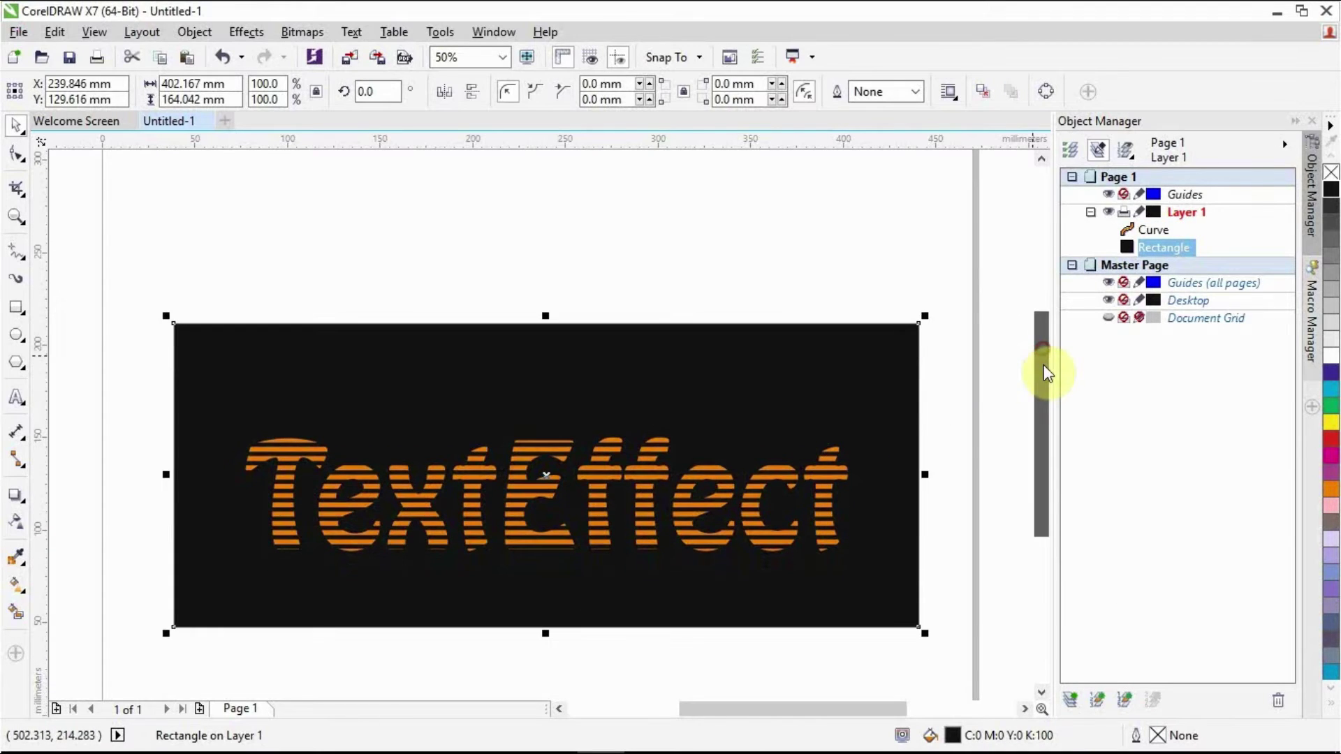
# Step: Check the final alignment instruction in the Notepad notes, and center both the striped text and the black rectangle on the page
pyautogui.click(753, 735)
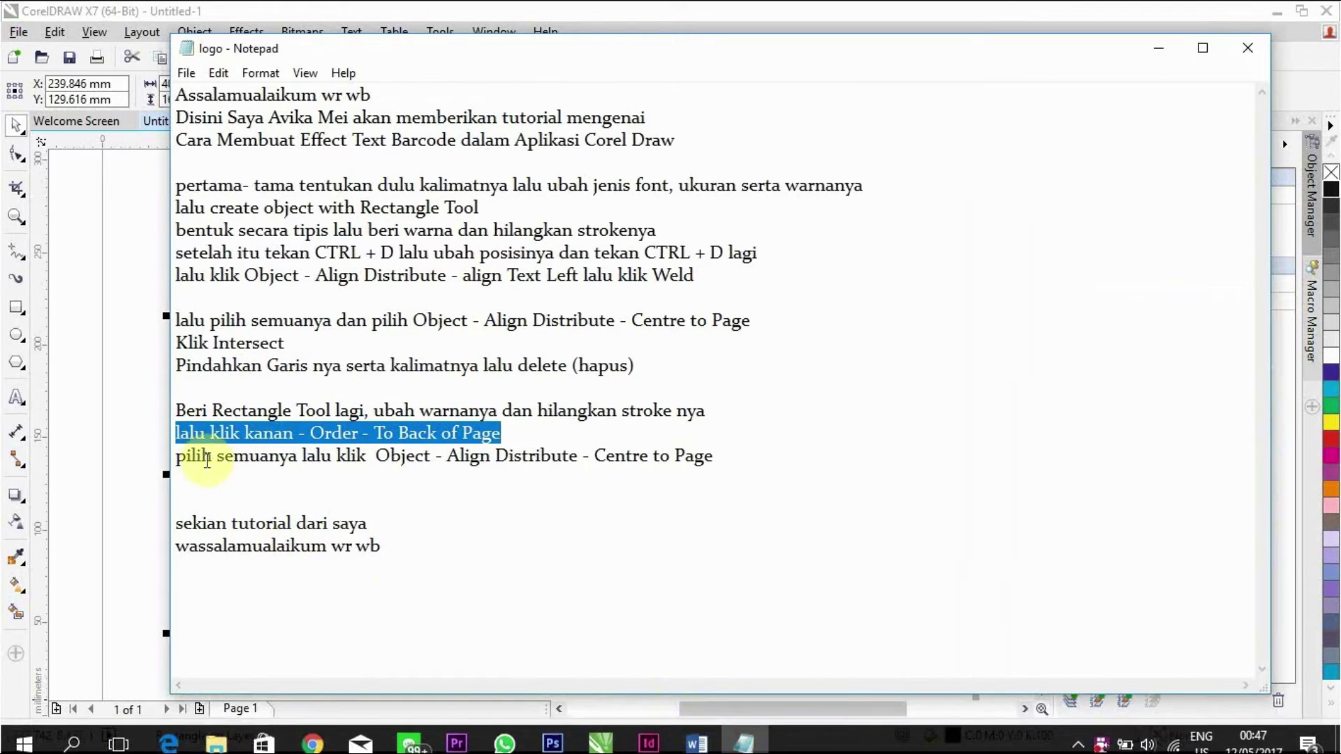
pyautogui.moveTo(179, 458); pyautogui.dragTo(716, 456)
pyautogui.click(750, 442)
pyautogui.moveTo(175, 457); pyautogui.dragTo(714, 456)
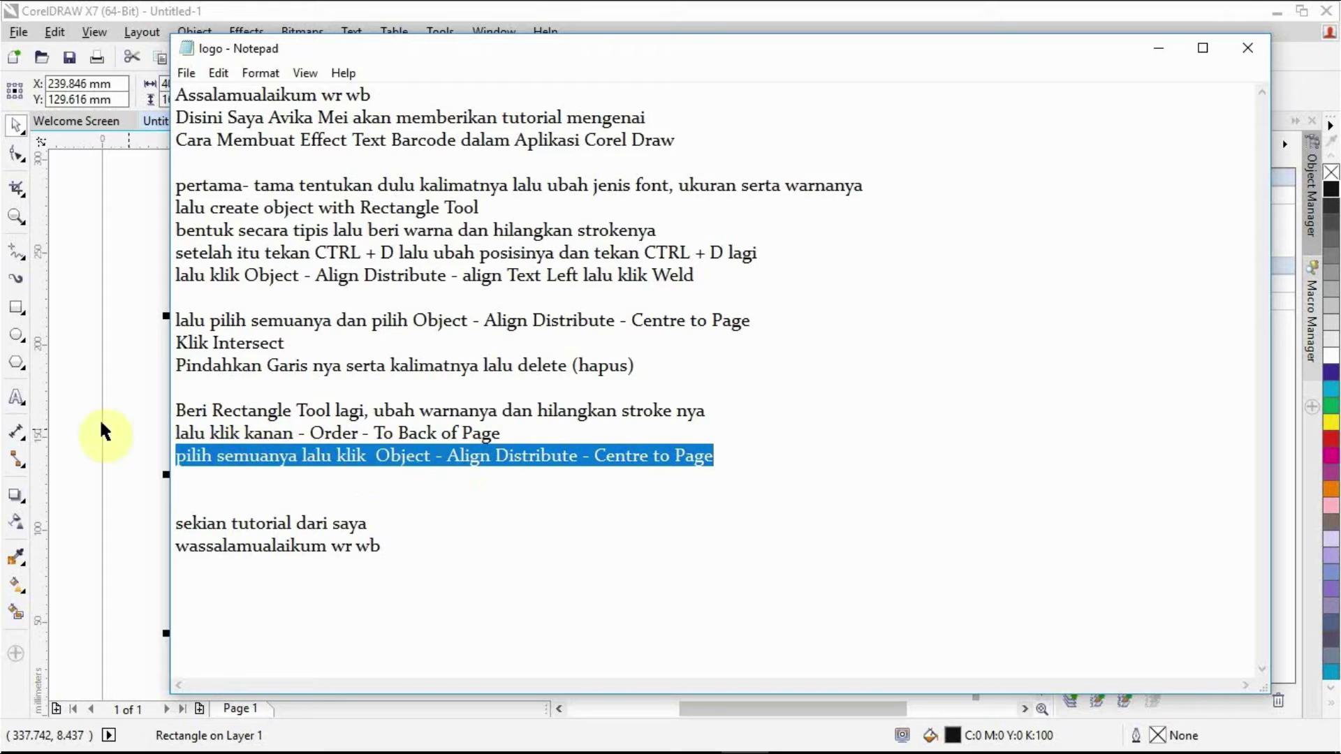
pyautogui.click(79, 412)
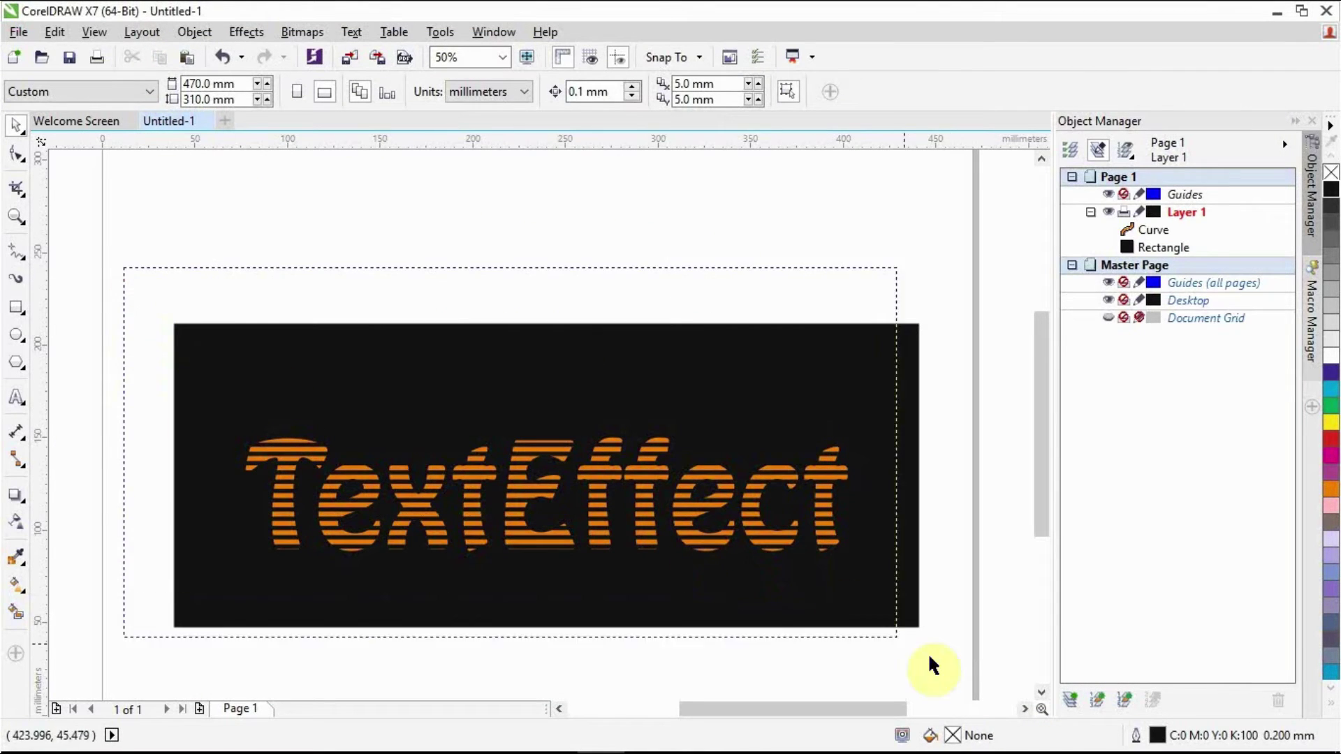
pyautogui.hotkey('ctrl', 'a')
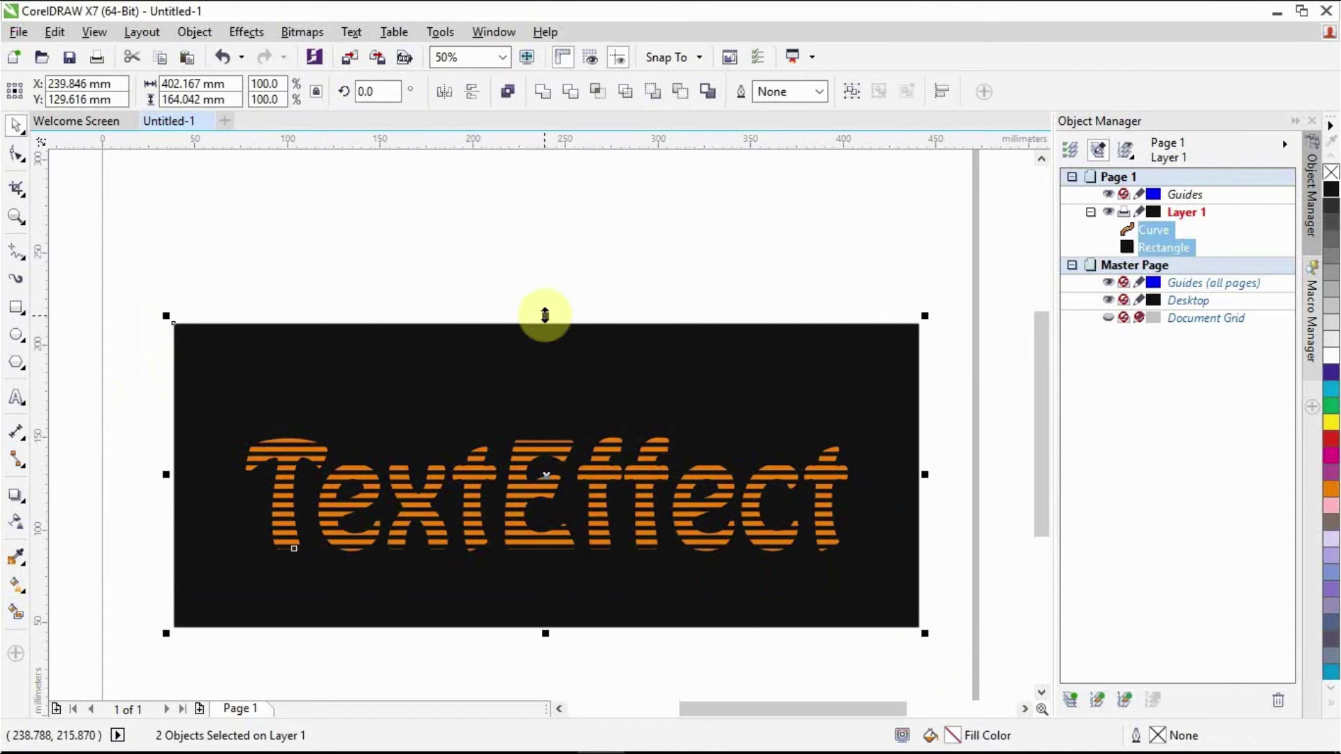
pyautogui.click(193, 32)
pyautogui.moveTo(262, 262)
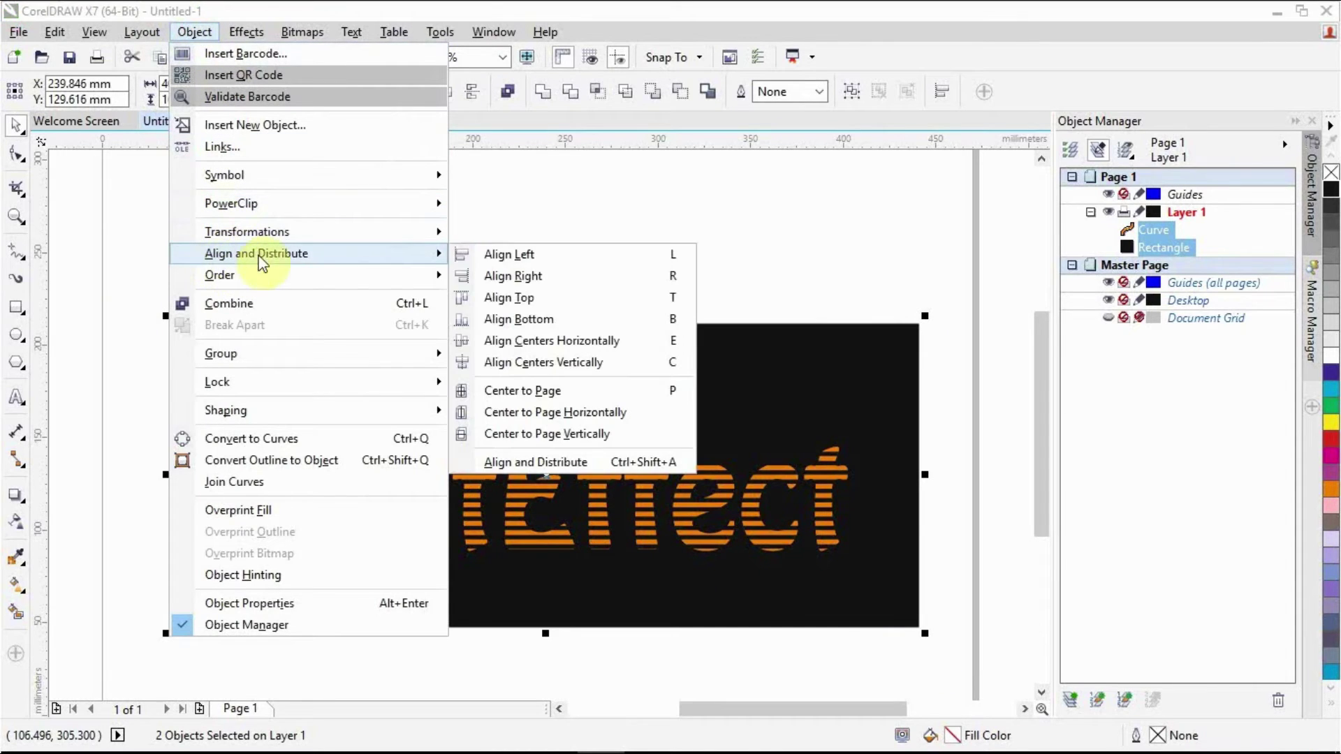
pyautogui.click(528, 394)
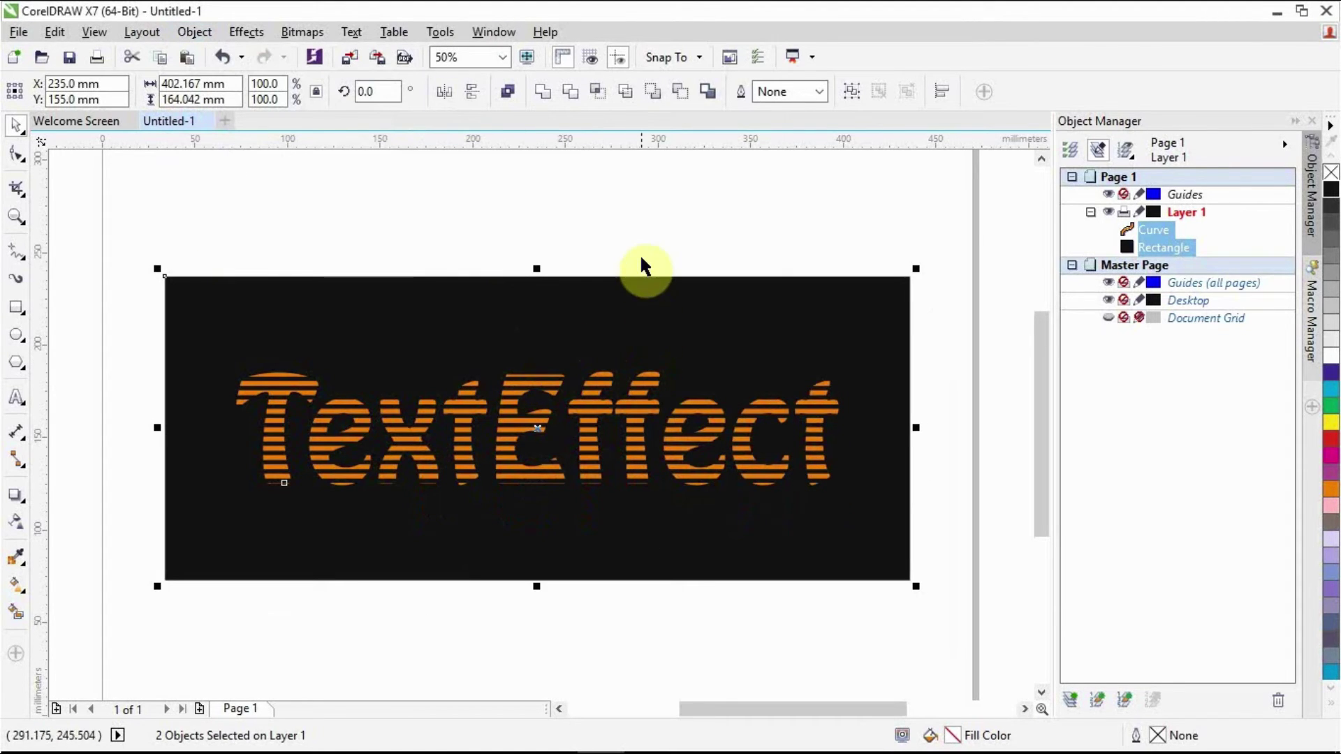
# Step: Examine the stripes of the centered text up close and clear the selection to view the whole design
pyautogui.scroll(1, 594, 398)
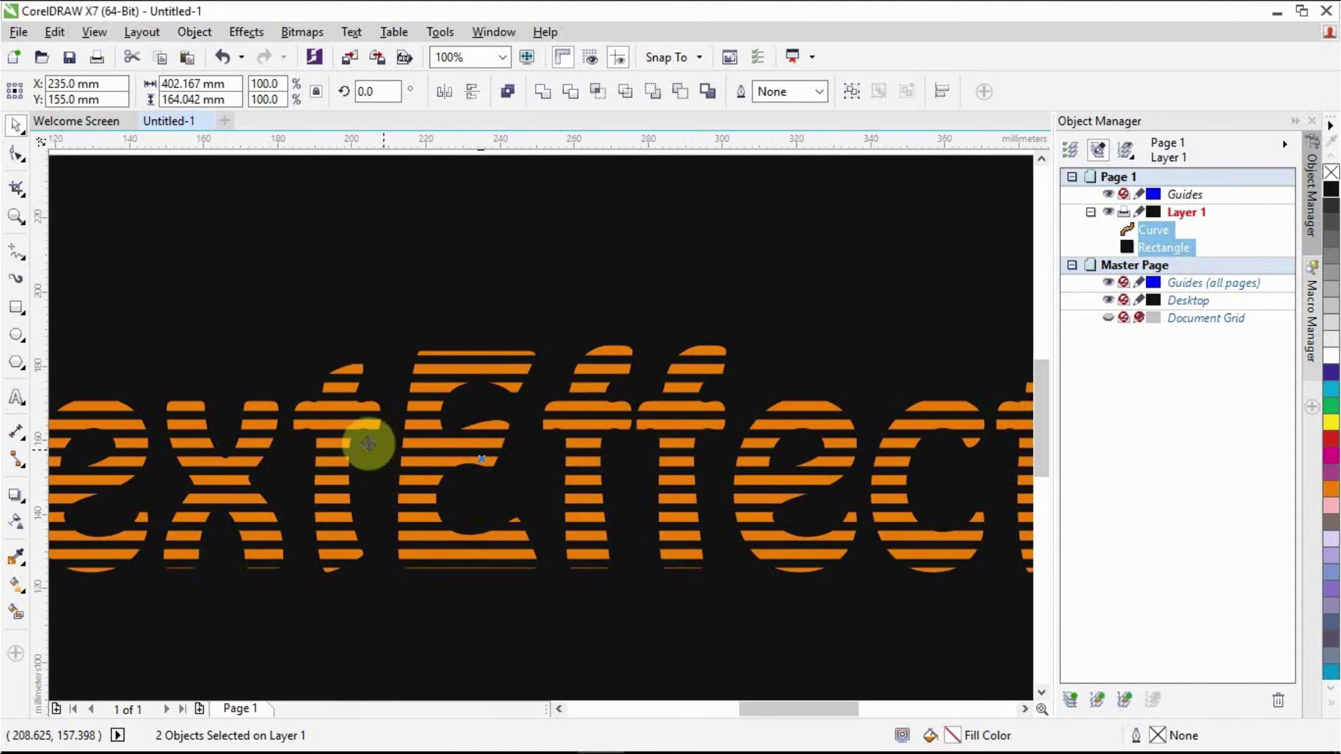
pyautogui.scroll(-1, 454, 428)
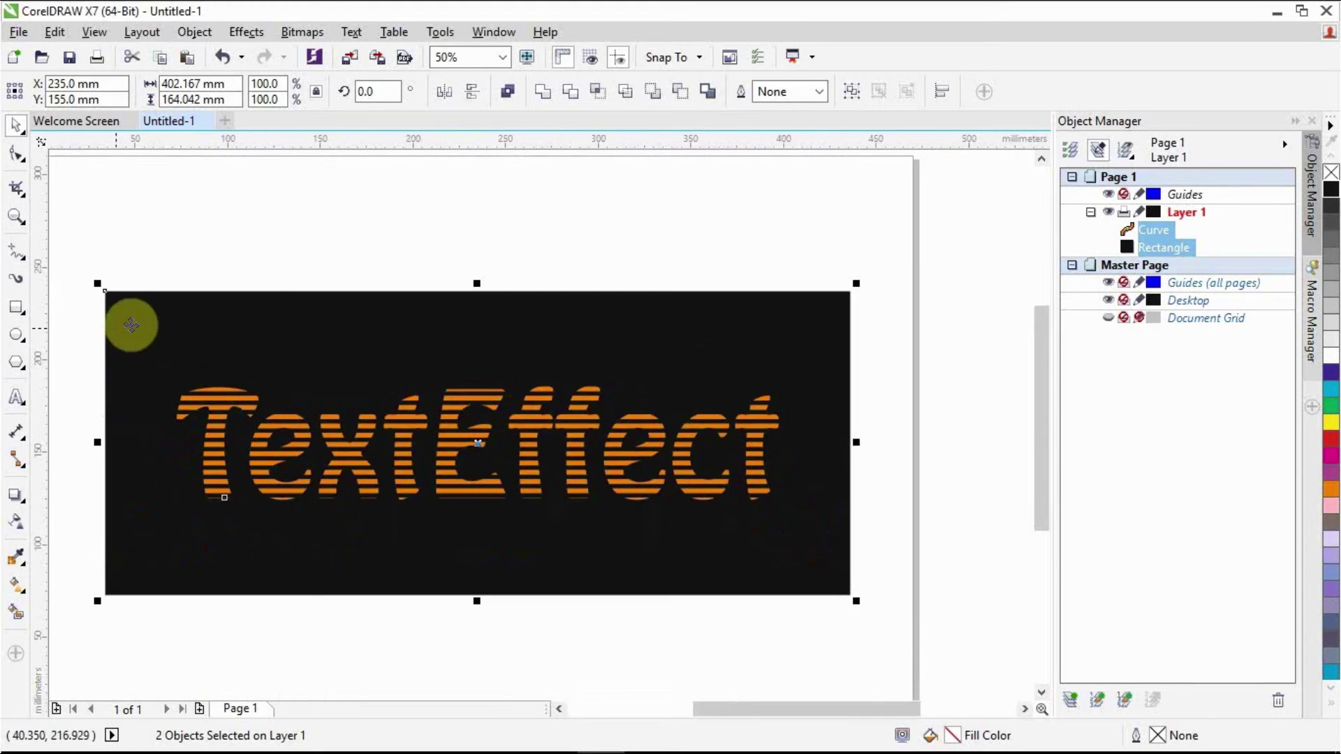
pyautogui.click(243, 237)
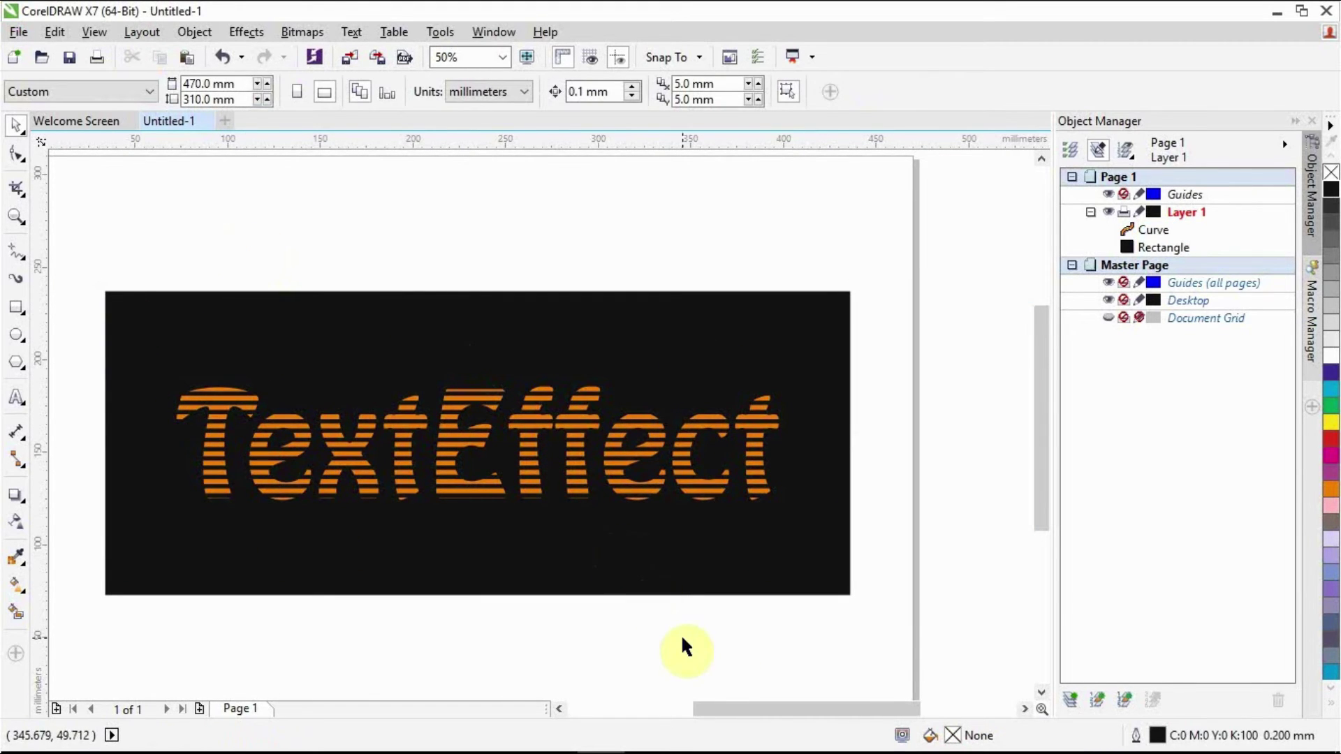
pyautogui.moveTo(783, 711); pyautogui.dragTo(764, 710)
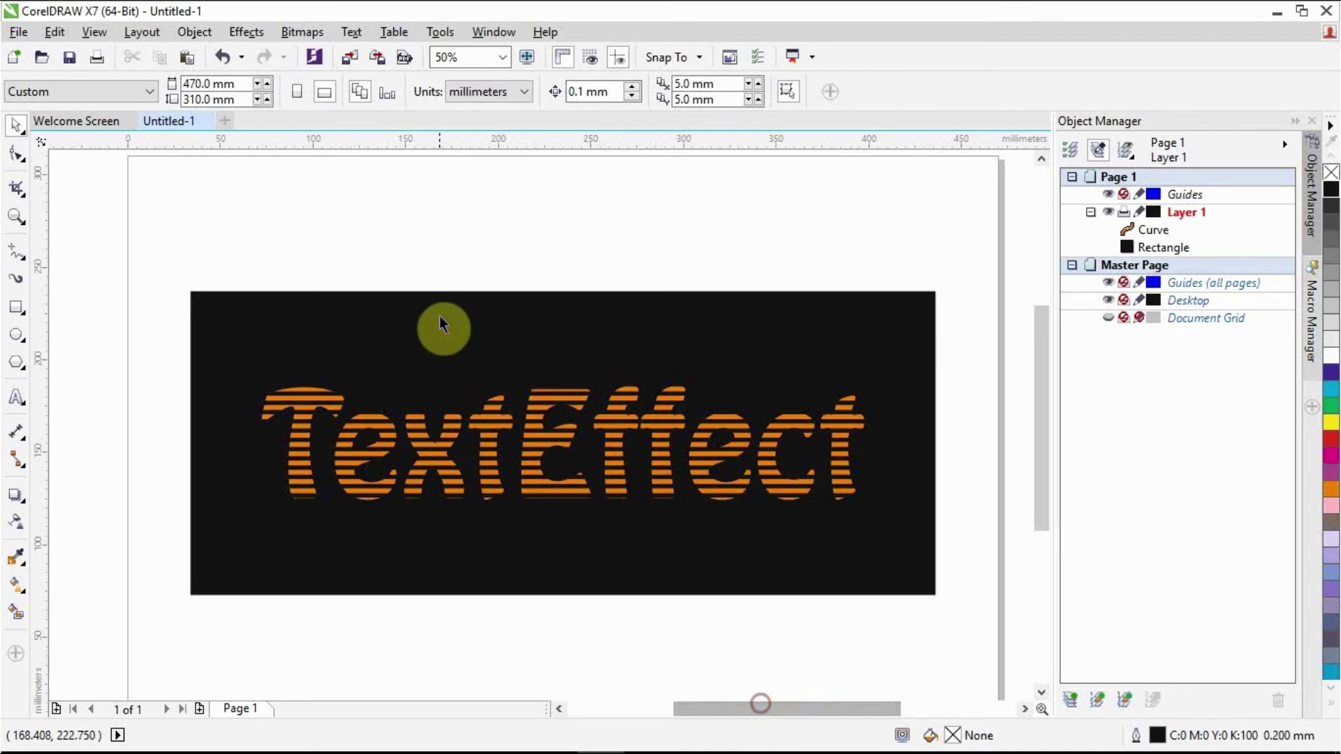
# Step: Switch to the notes in Notepad and highlight the two closing lines of the tutorial
pyautogui.moveTo(749, 738)
pyautogui.click(742, 652)
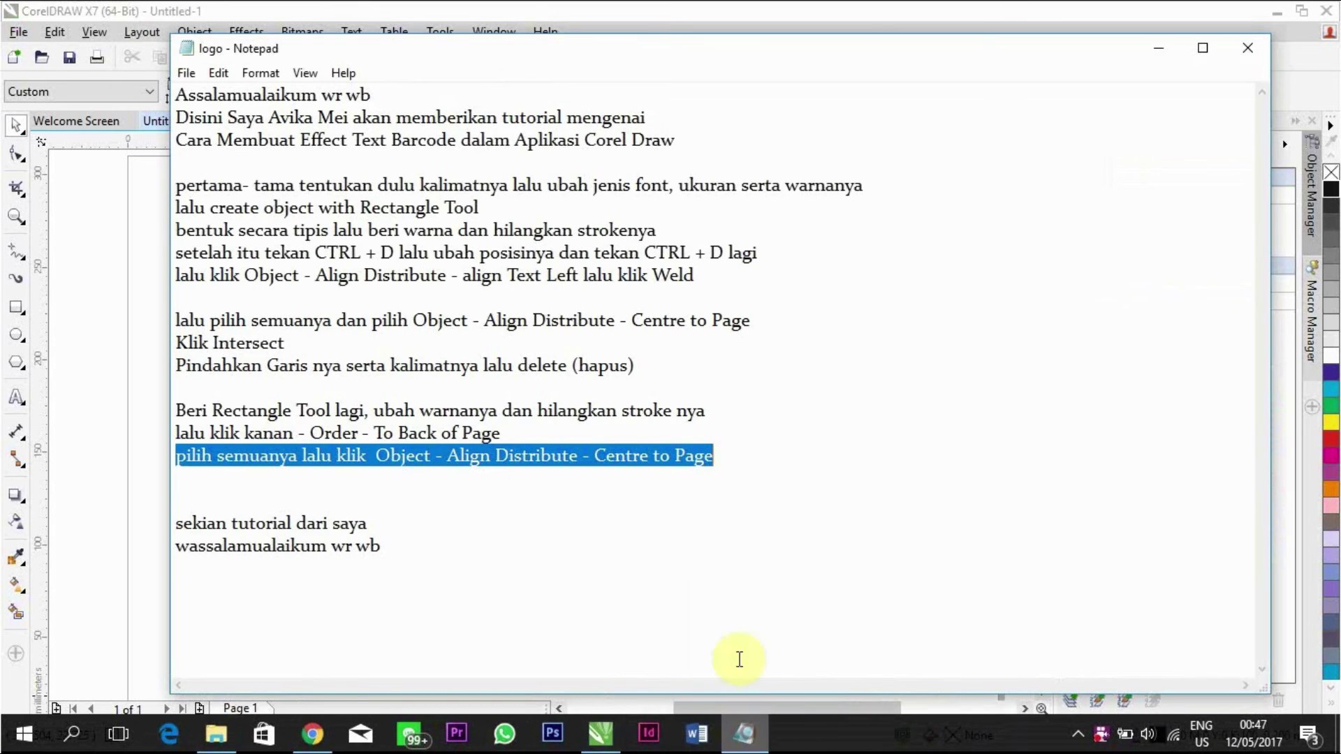
pyautogui.moveTo(178, 524); pyautogui.dragTo(431, 557)
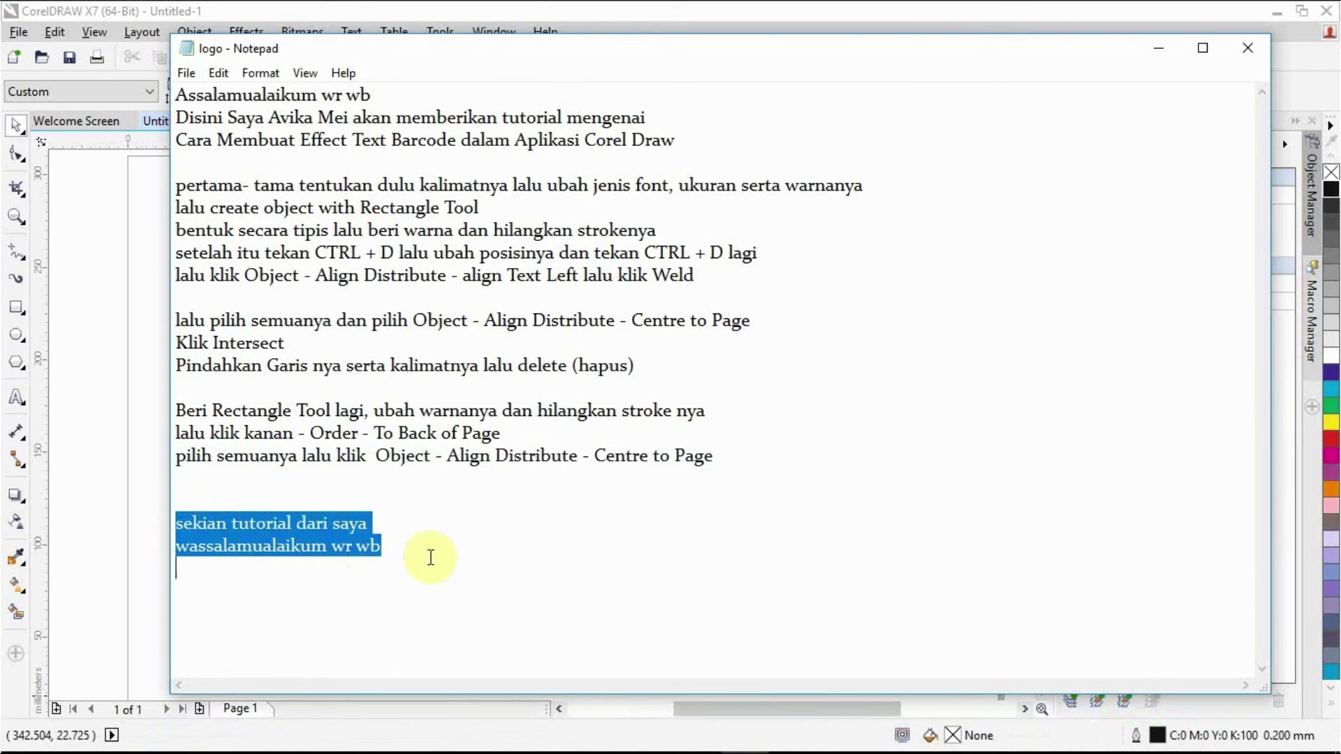